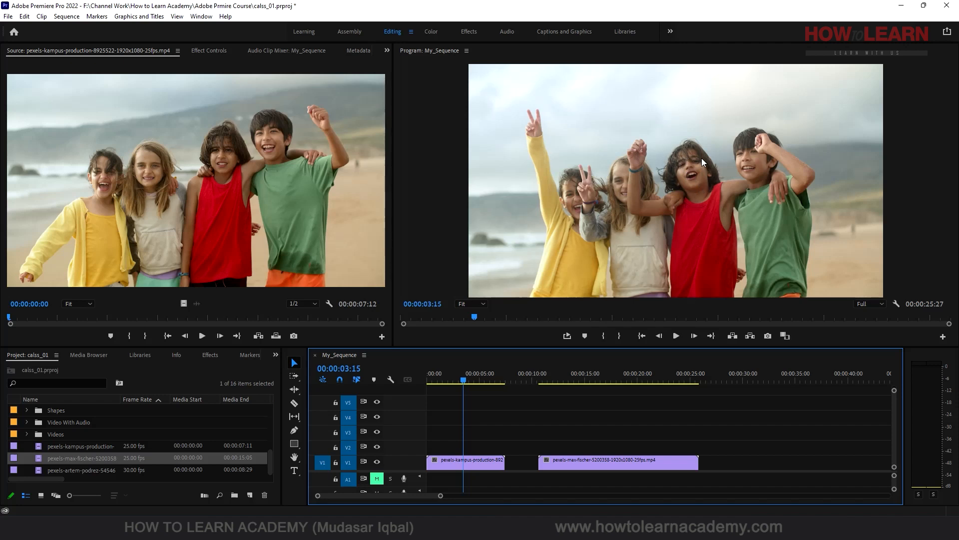
- Select the first clip on track V1 and show the effects list and the clip's effect controls
click(486, 465)
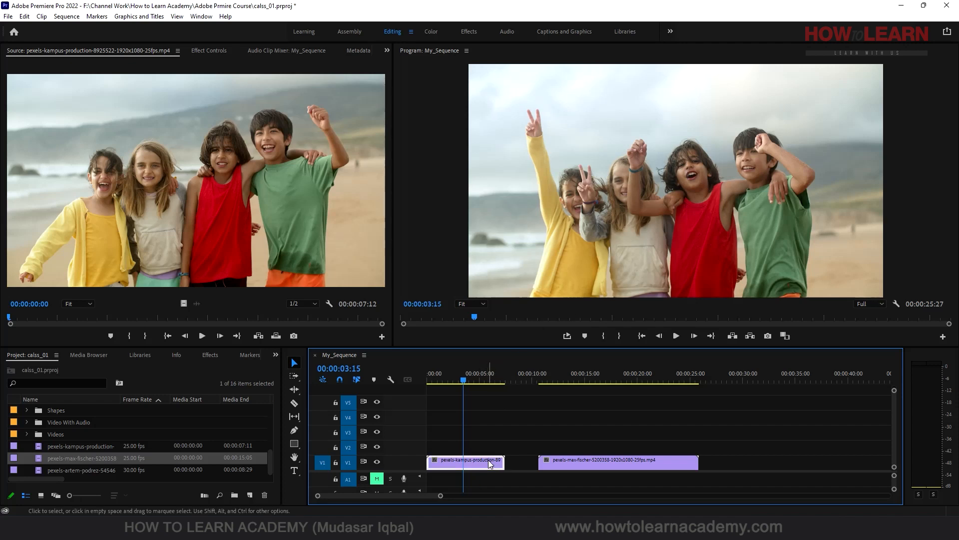
click(276, 354)
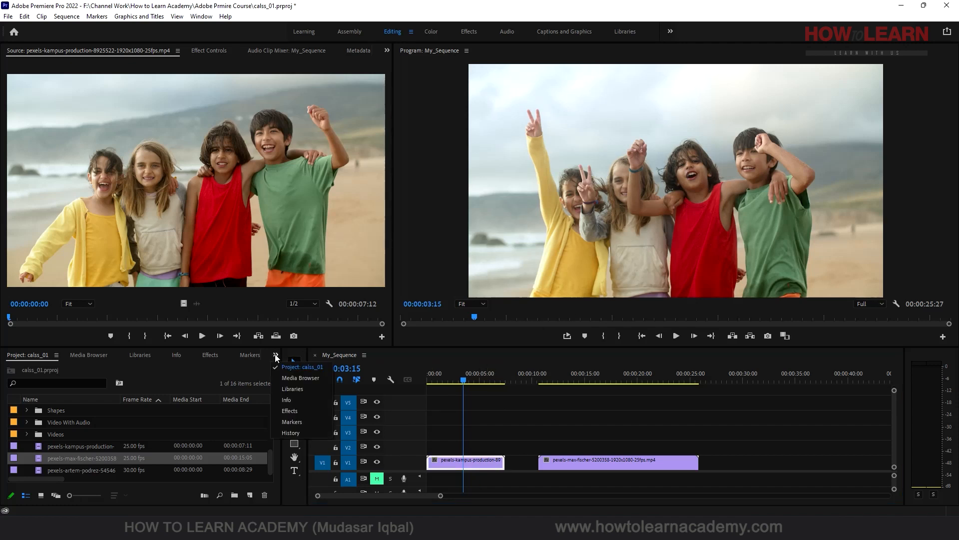
click(304, 411)
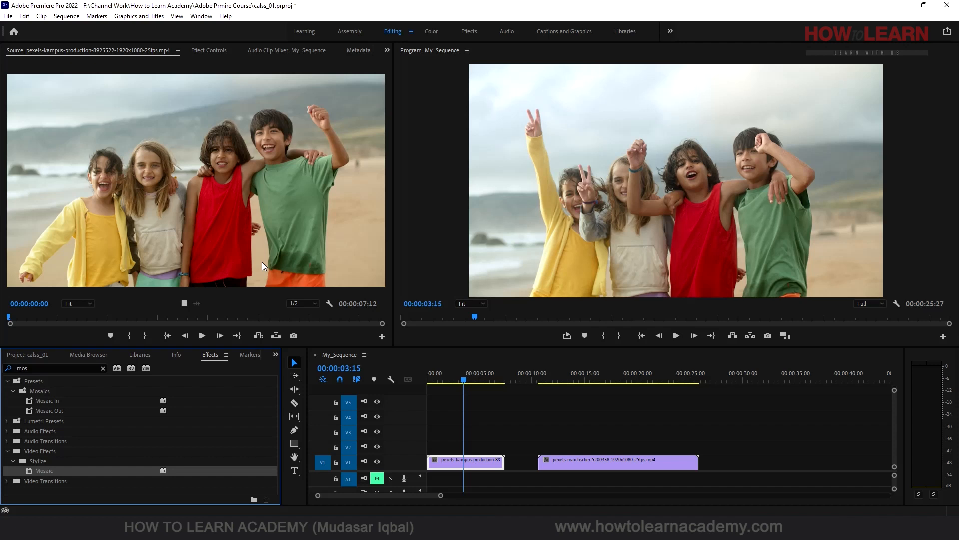
click(205, 51)
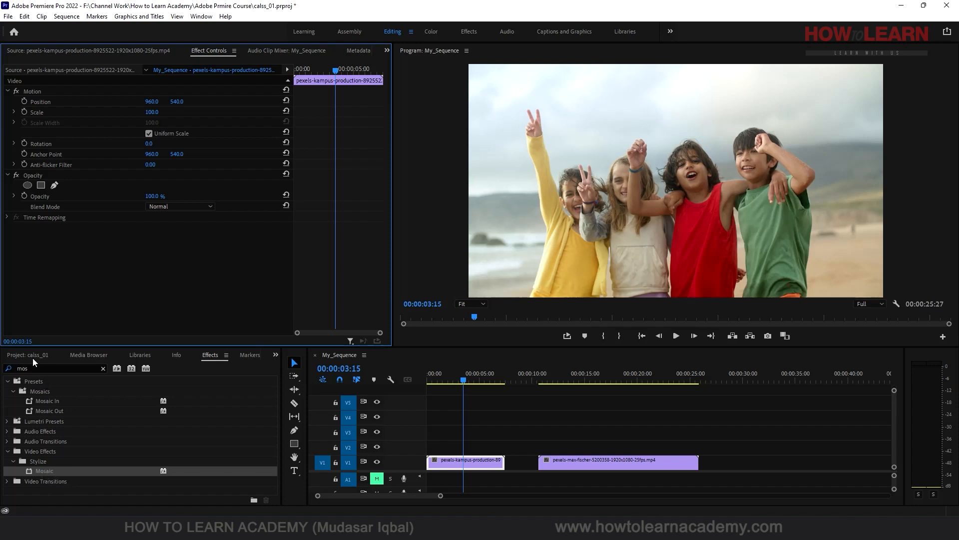
- Find the Gaussian Blur video effect by searching "blur", apply it to the first clip and set Blurriness to 78.0
click(44, 364)
text(blur)
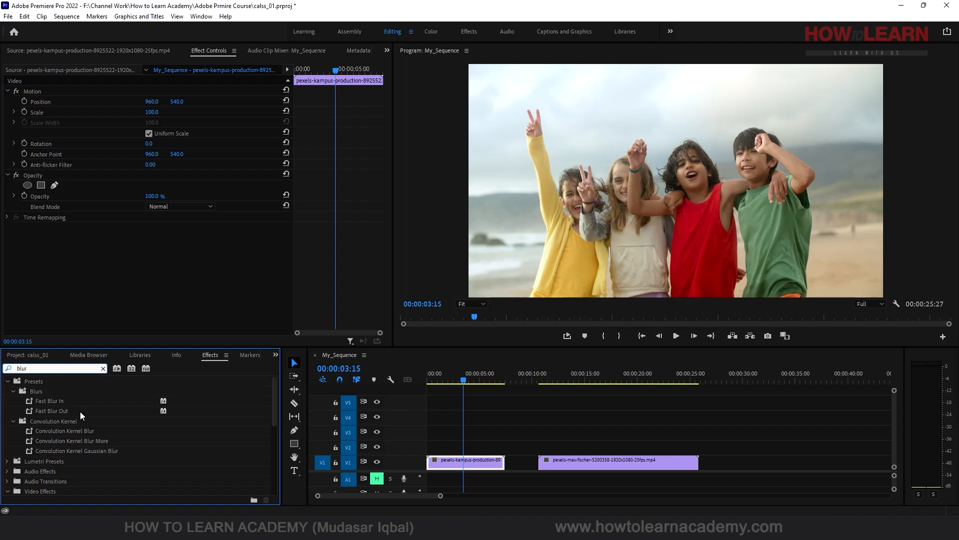
scroll(88, 440, down, 3)
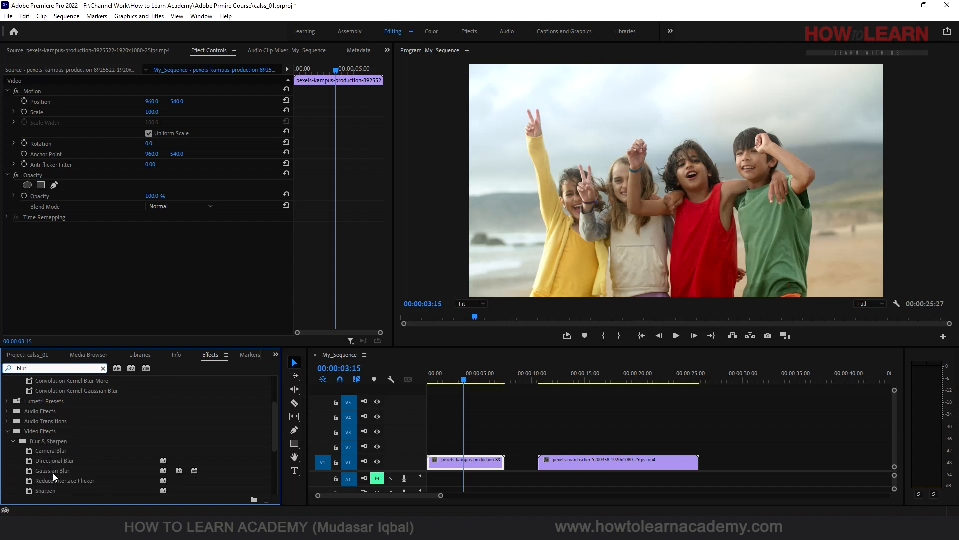
drag(53, 471, 443, 470)
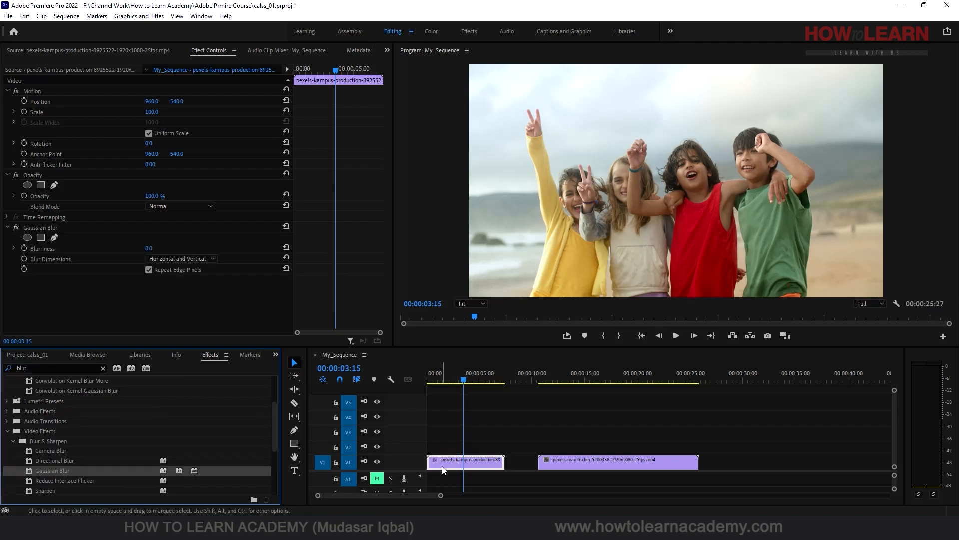
click(467, 378)
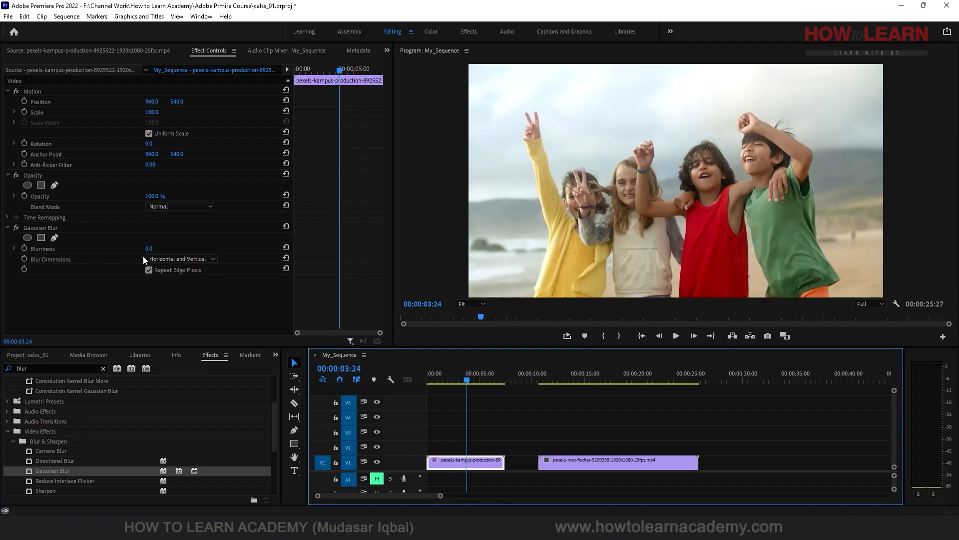
drag(149, 249, 186, 249)
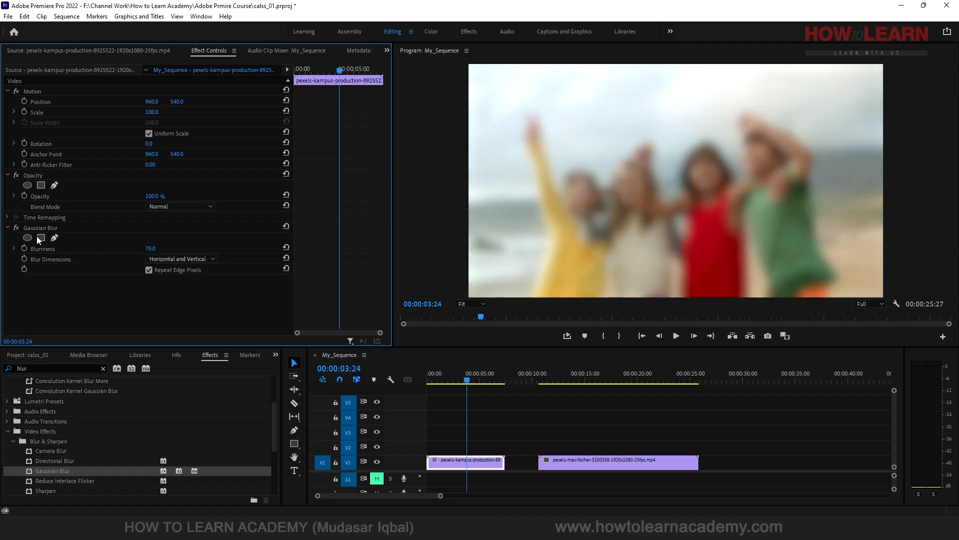
- Add an ellipse mask to the Gaussian Blur and shape it to fit the face of the child in the red top
click(55, 186)
click(28, 237)
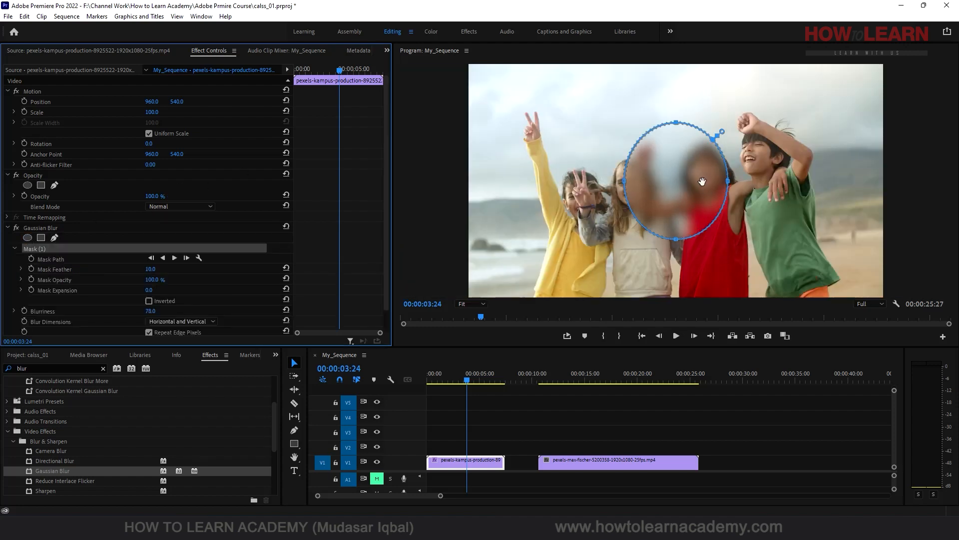
drag(702, 179, 725, 168)
drag(699, 111, 702, 149)
drag(700, 230, 734, 167)
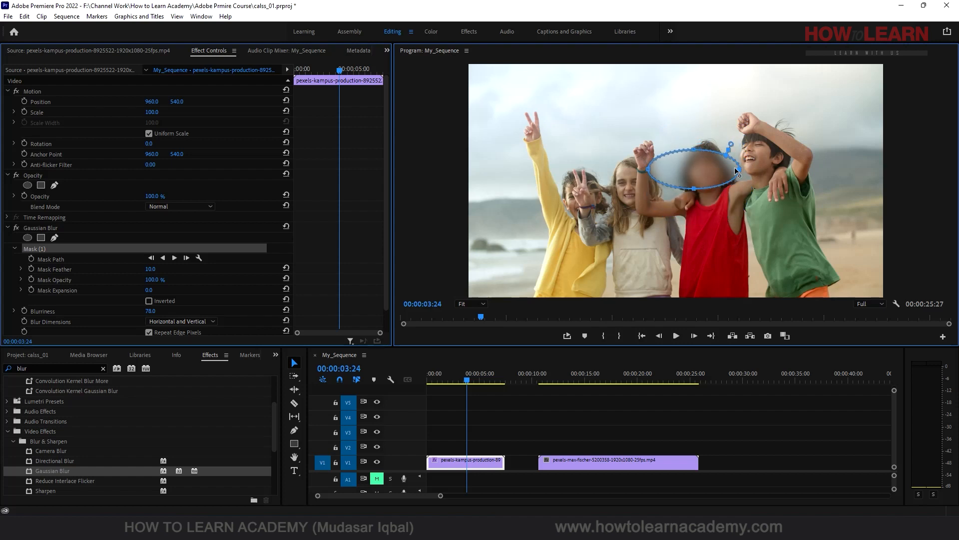
drag(646, 167, 704, 148)
drag(706, 191, 709, 196)
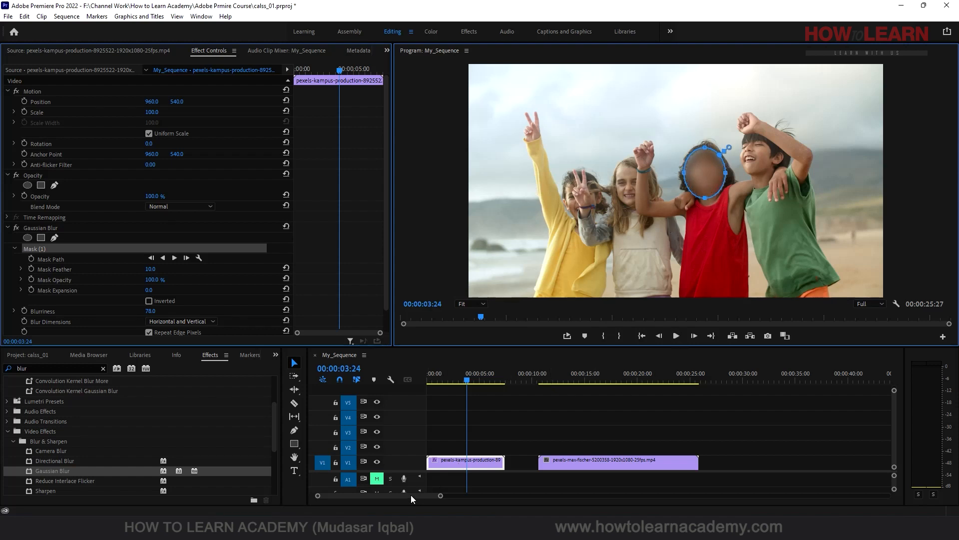
- At 00:00:00:00, move the mask onto the red-topped child's face and turn on Mask Path animation
drag(475, 379, 407, 382)
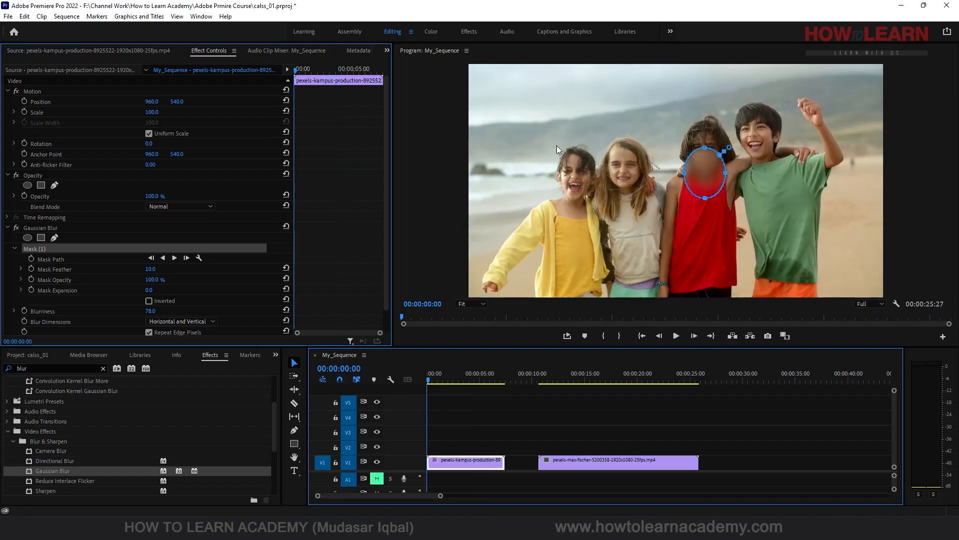
drag(708, 167, 705, 147)
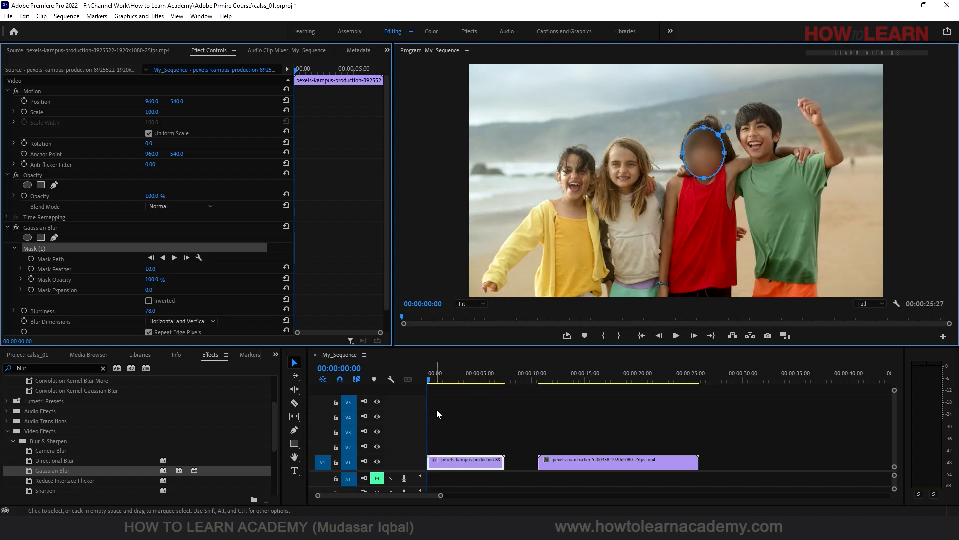
mouse_move(432, 380)
mouse_down()
mouse_move(465, 380)
mouse_move(427, 377)
mouse_up()
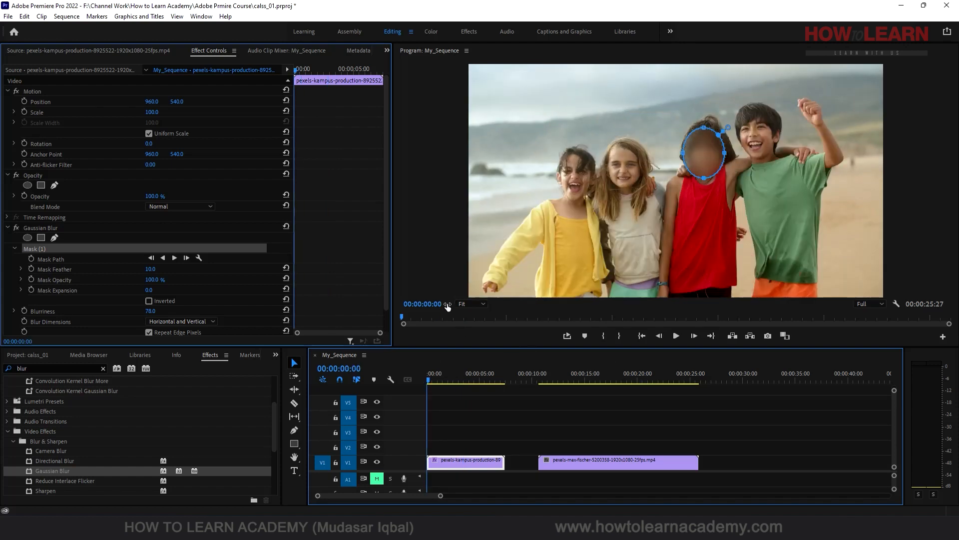
click(30, 257)
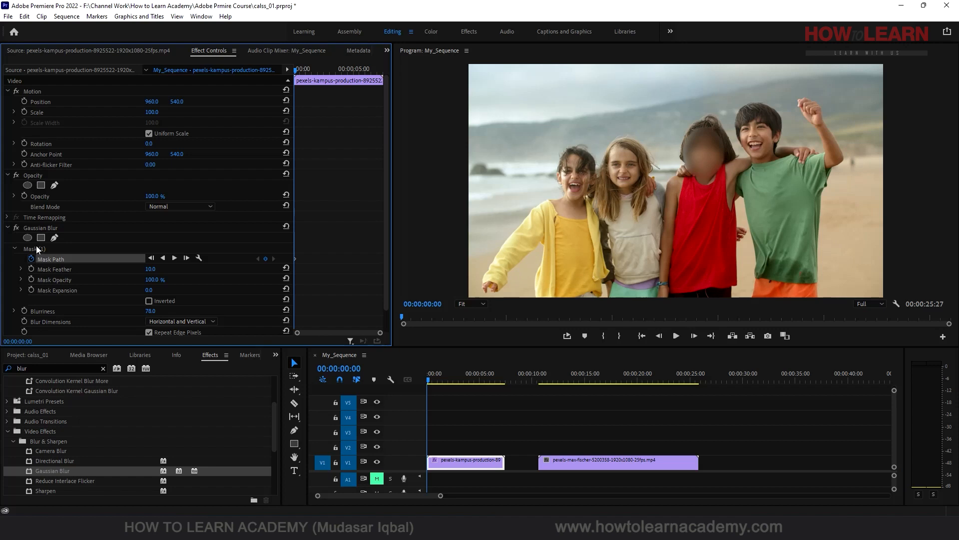
- At 00:00:01:20, reposition the mask over the same child's face to add a Mask Path keyframe
click(35, 248)
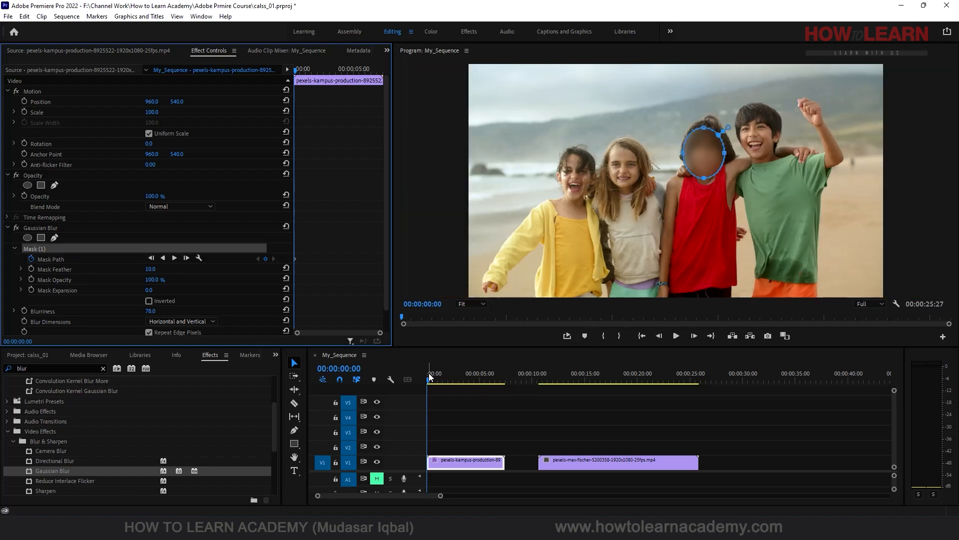
drag(430, 377, 442, 379)
drag(443, 376, 445, 377)
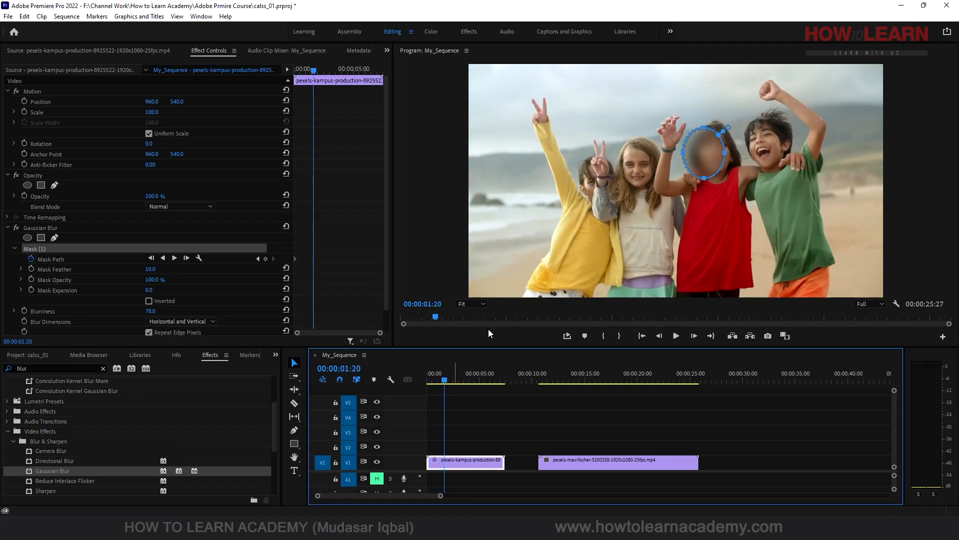
click(708, 146)
drag(709, 147, 718, 141)
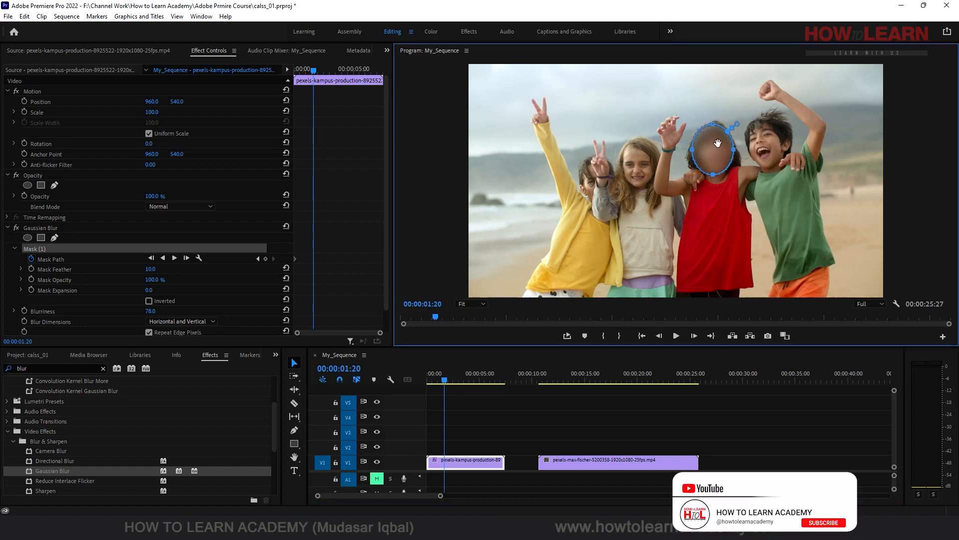
- Add Mask Path keyframes at 00:00:02:14 and 00:00:02:28 by moving the mask to follow the child's face
click(443, 380)
drag(446, 380, 457, 380)
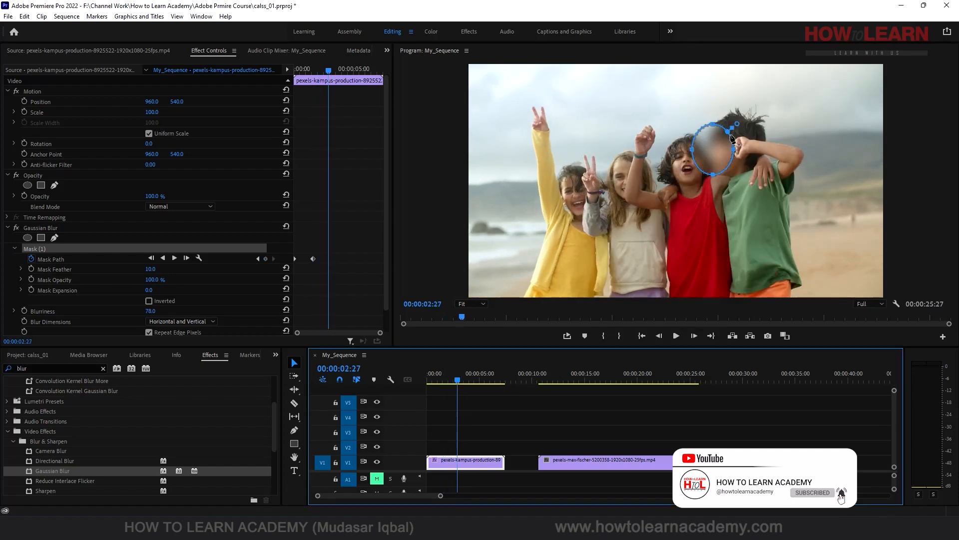
click(456, 379)
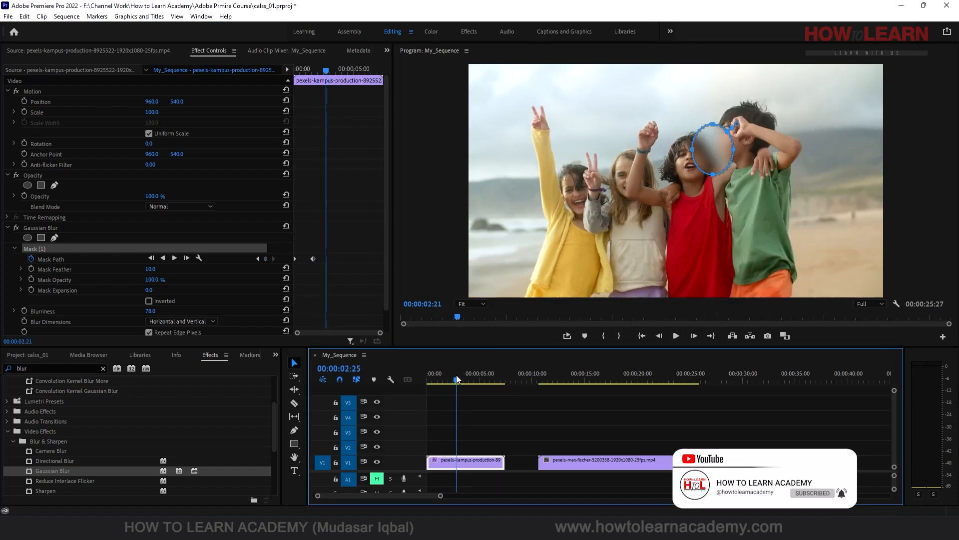
drag(715, 154, 704, 161)
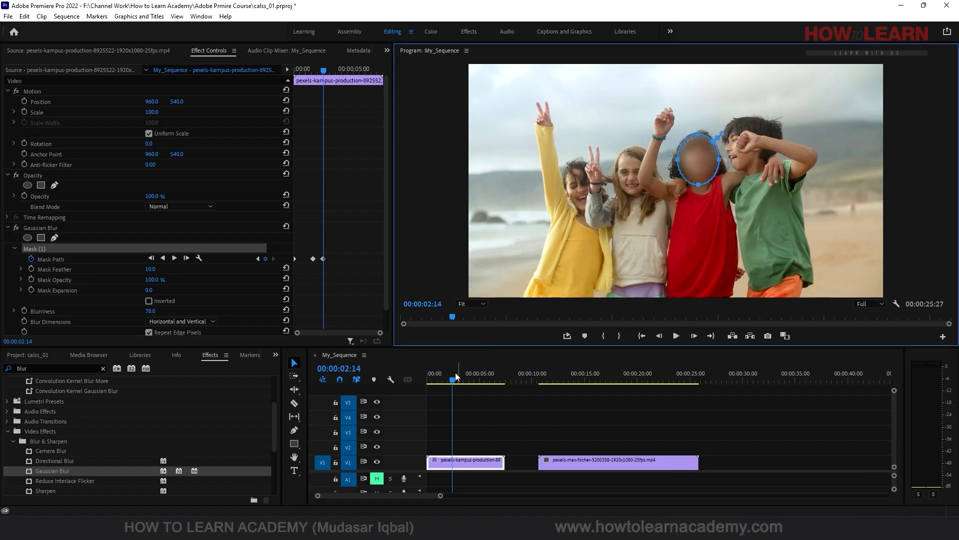
drag(455, 380, 460, 379)
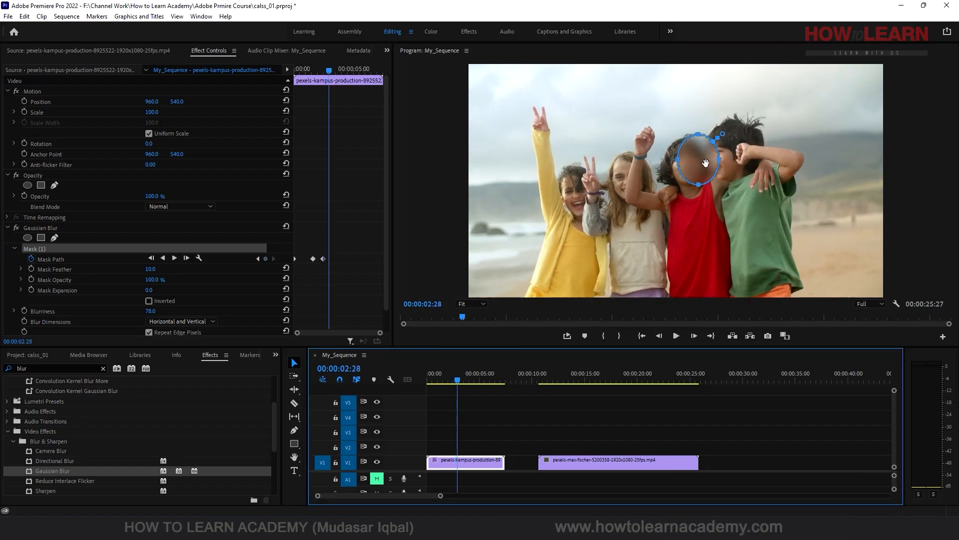
drag(702, 163, 694, 166)
- Reposition the mask over the child's face at 00:00:03:20 and 00:00:04:05 to keyframe its path
drag(457, 379, 466, 379)
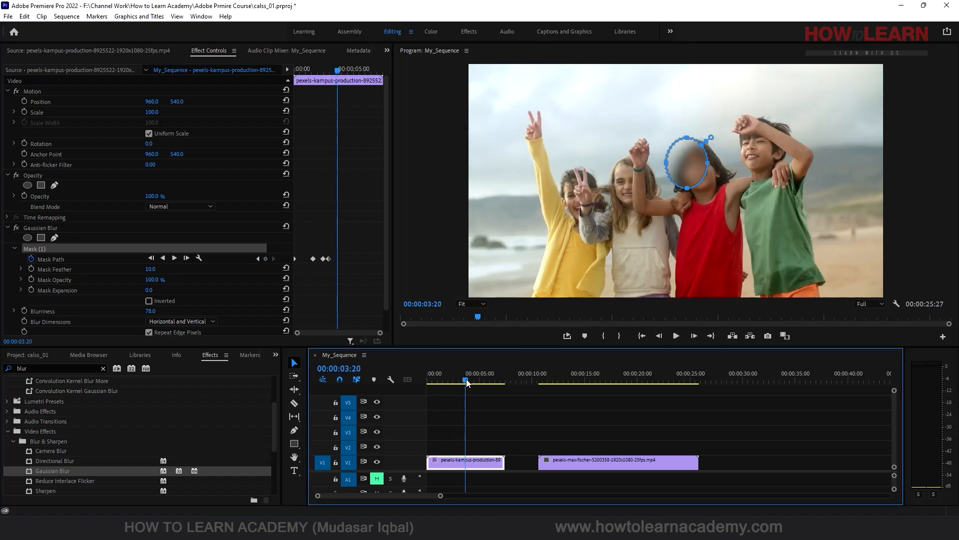
drag(693, 166, 703, 170)
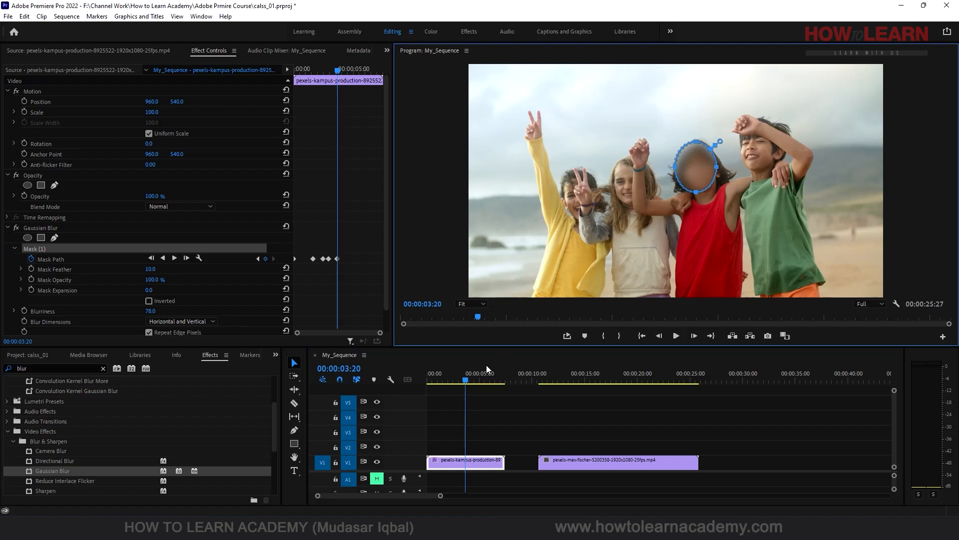
drag(464, 379, 472, 381)
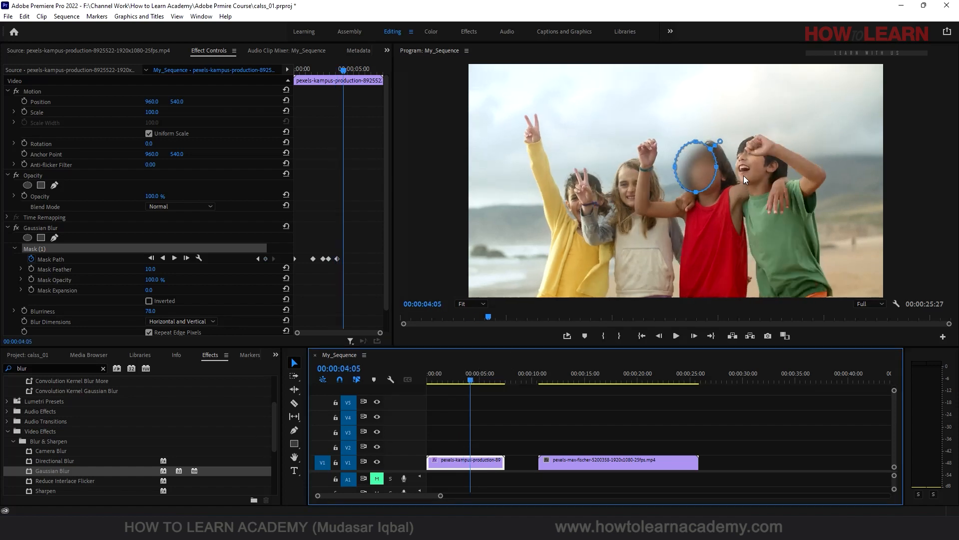
drag(697, 168, 706, 171)
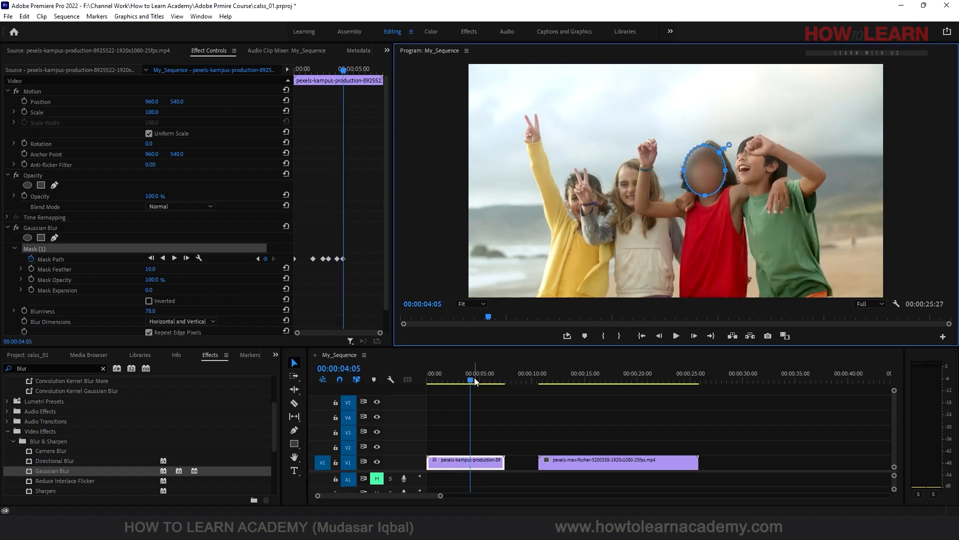
- Keyframe the mask over the moving face at 00:00:05:01, 00:00:05:21 and 00:00:06:19
drag(474, 381, 481, 383)
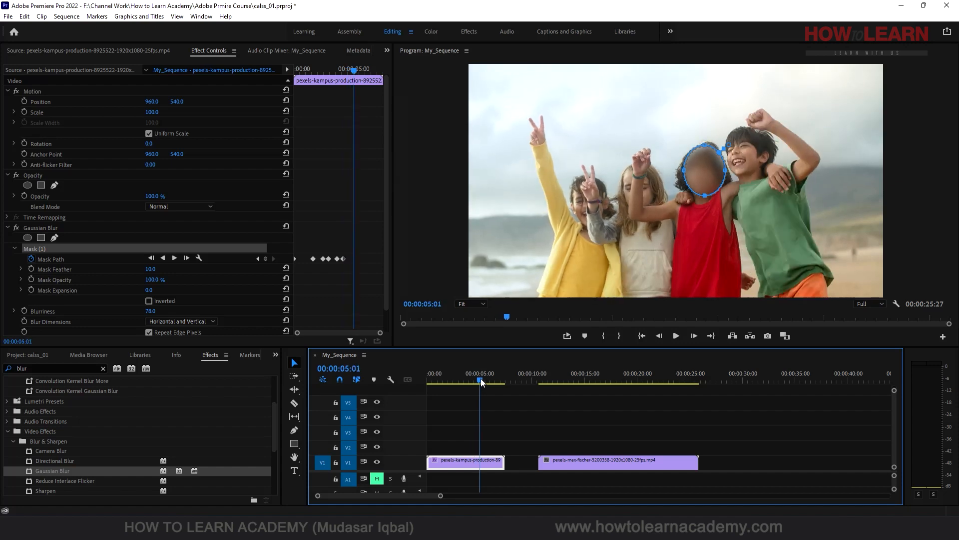
drag(706, 189, 702, 189)
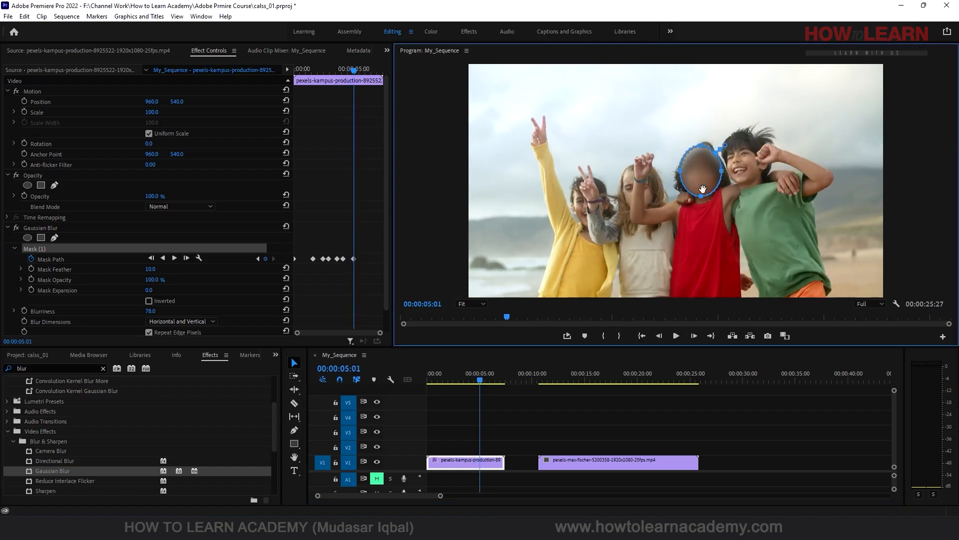
drag(481, 376, 491, 378)
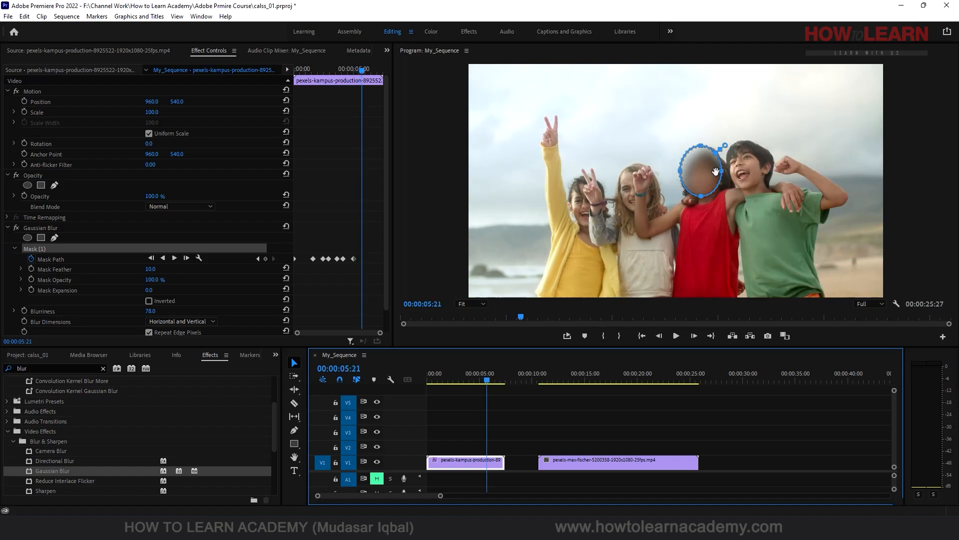
drag(716, 171, 715, 175)
drag(486, 381, 498, 380)
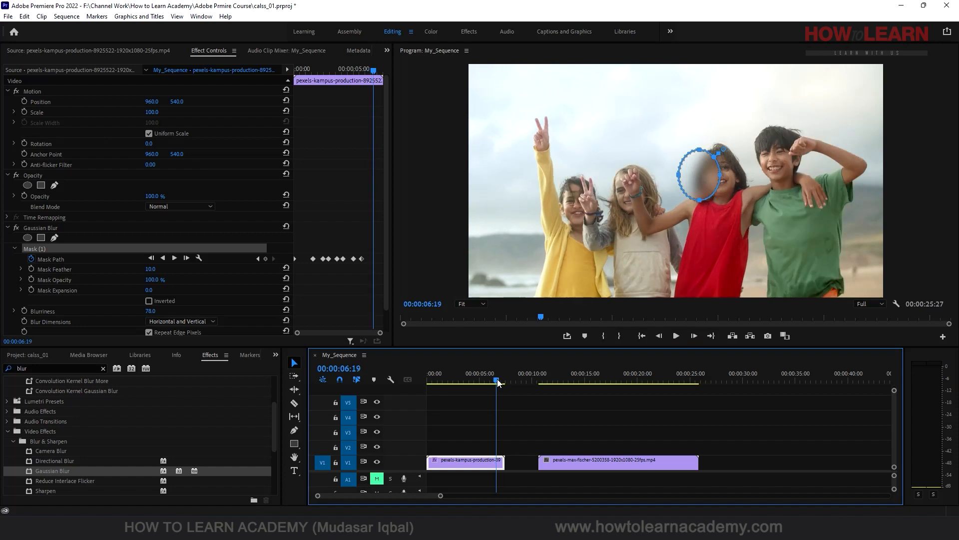
drag(716, 174, 734, 172)
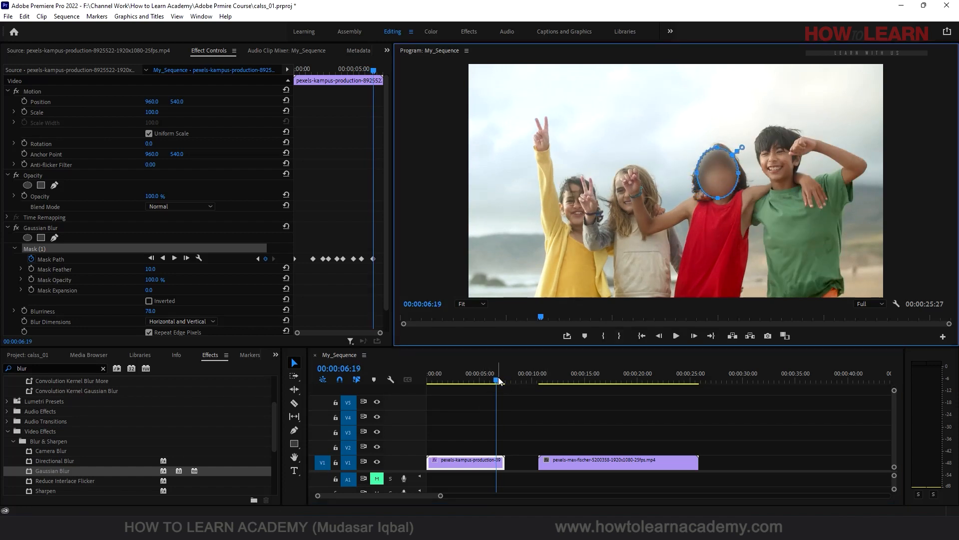
- Play the sequence from the start to check that the blur mask follows the child's face
drag(499, 378, 406, 372)
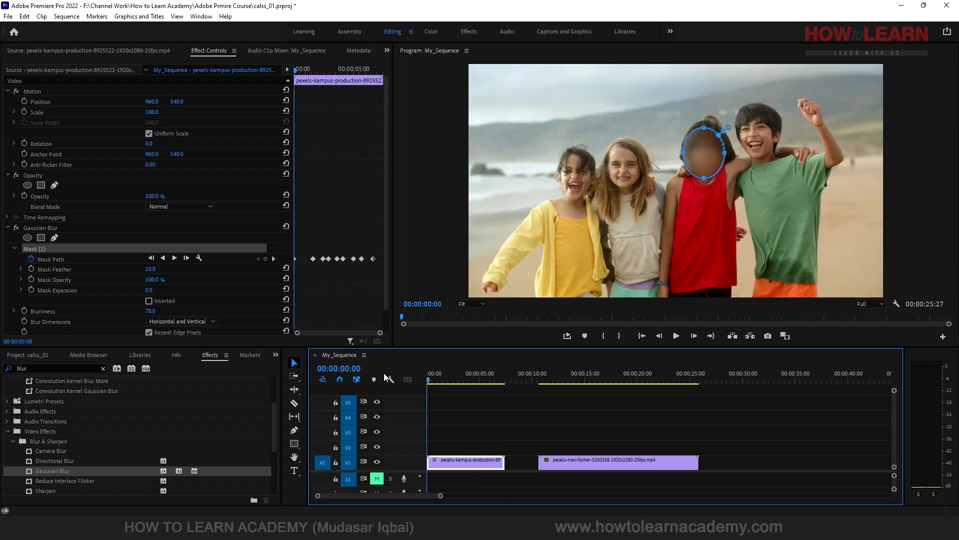
key(space)
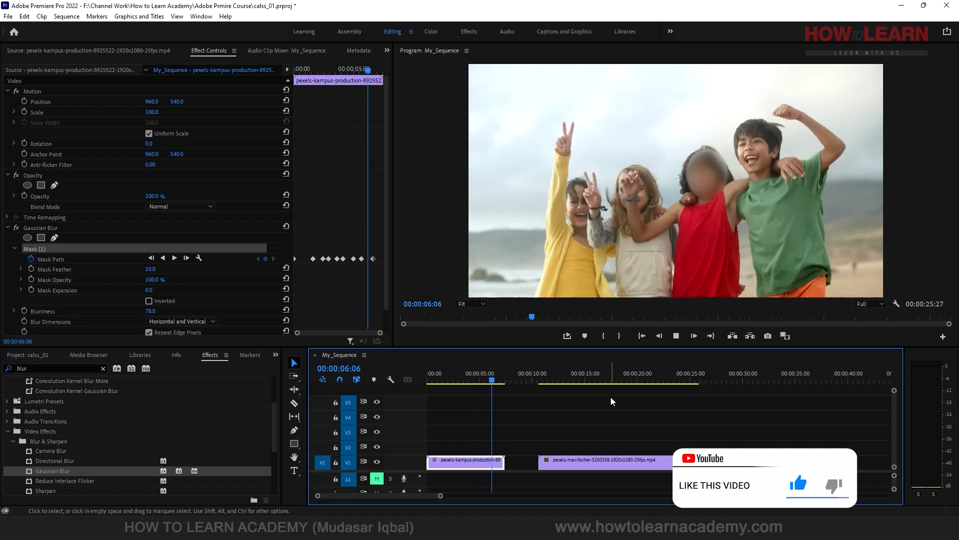
key(space)
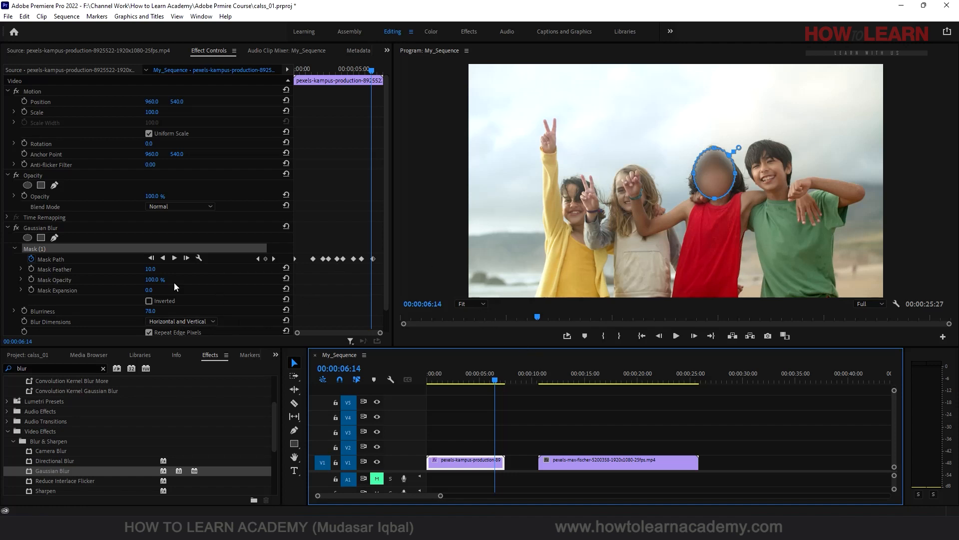
- Turn off Mask Path animation on the Gaussian Blur mask and delete its existing keyframes
click(28, 260)
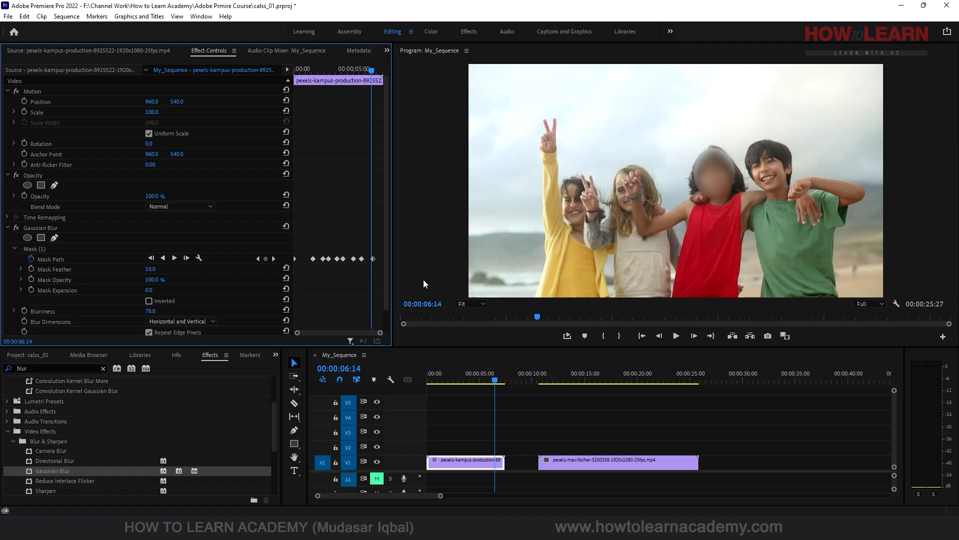
click(31, 259)
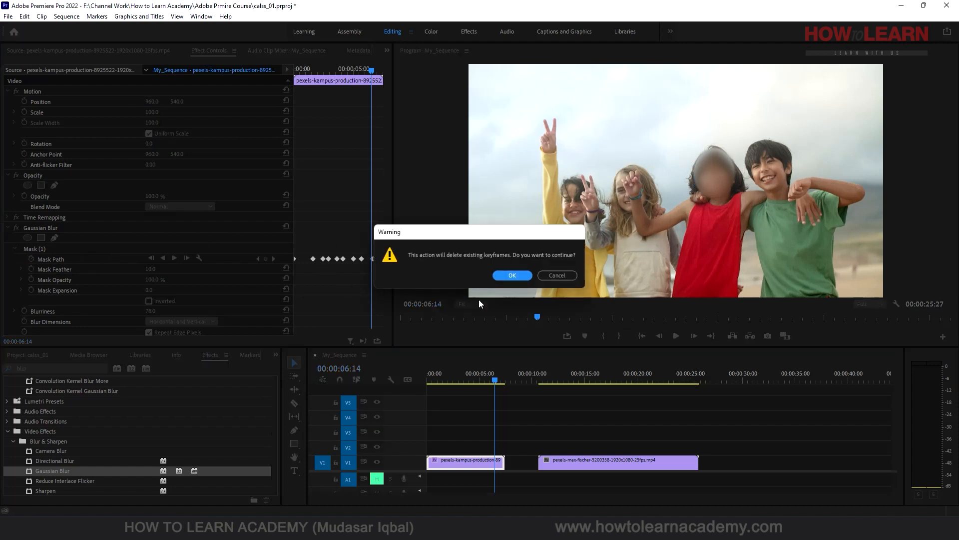
click(513, 276)
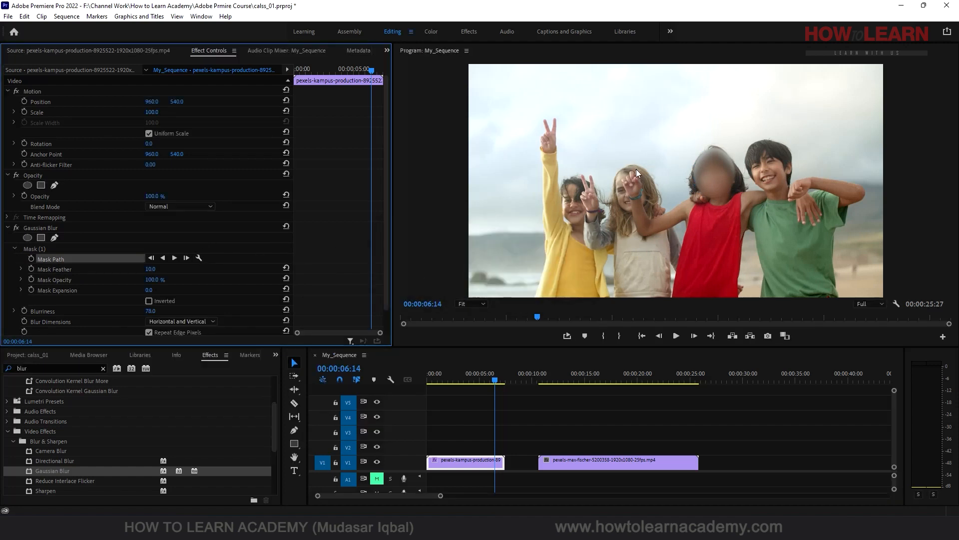
- Return to the start of the sequence and place the blur mask over the face of the child in red
click(363, 386)
key(Home)
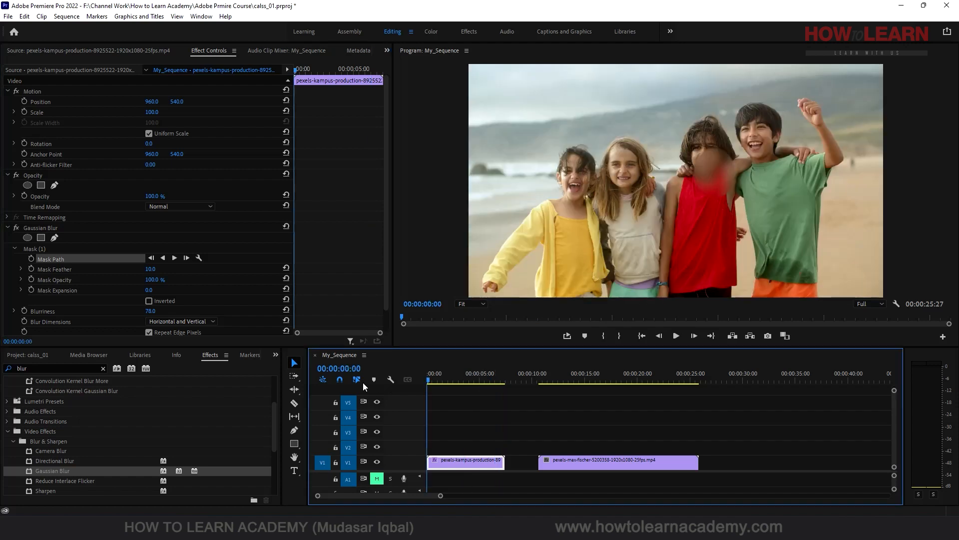
click(56, 248)
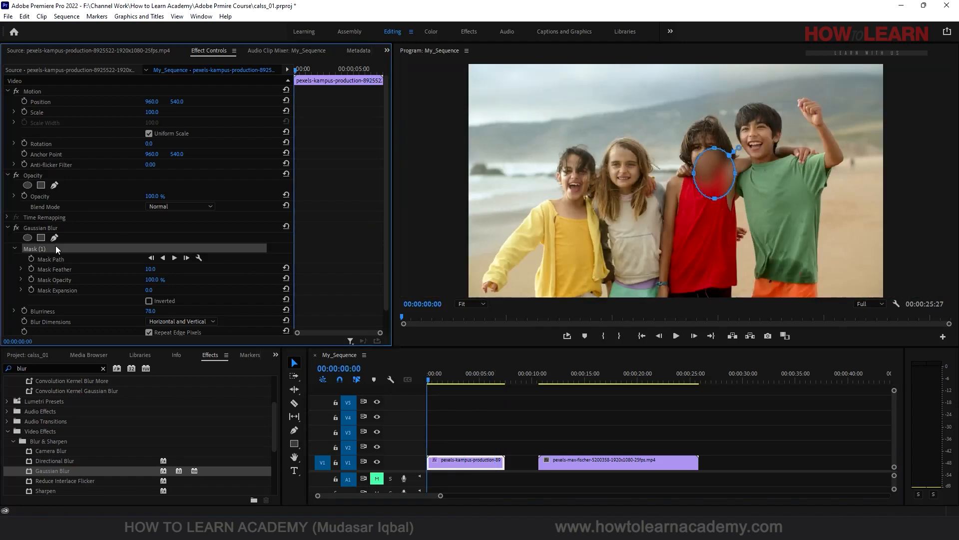
drag(719, 168, 709, 144)
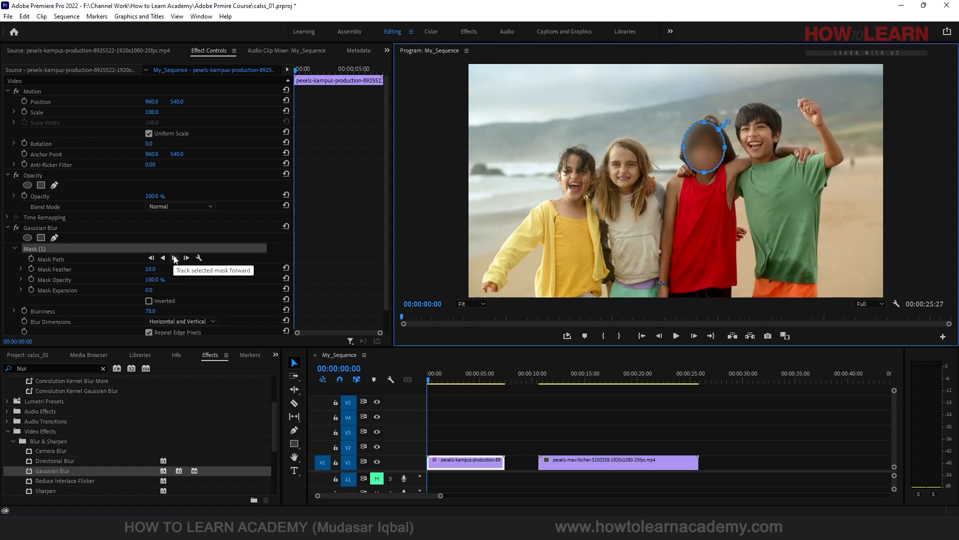
- Try repositioning the mask over the face at 00:00:03:18 without keyframes, and put it back on the face at the first frame
drag(440, 376, 466, 376)
drag(717, 153, 708, 176)
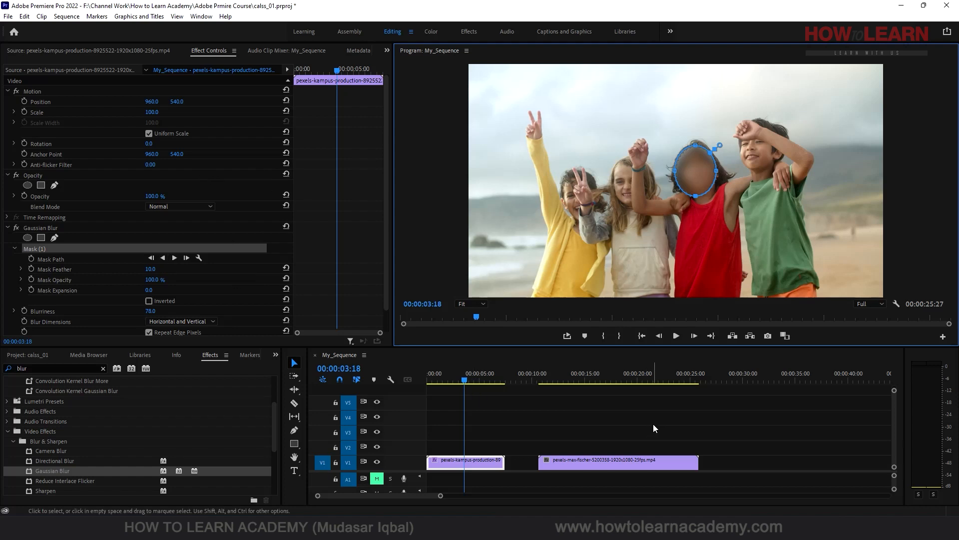
drag(469, 378, 385, 385)
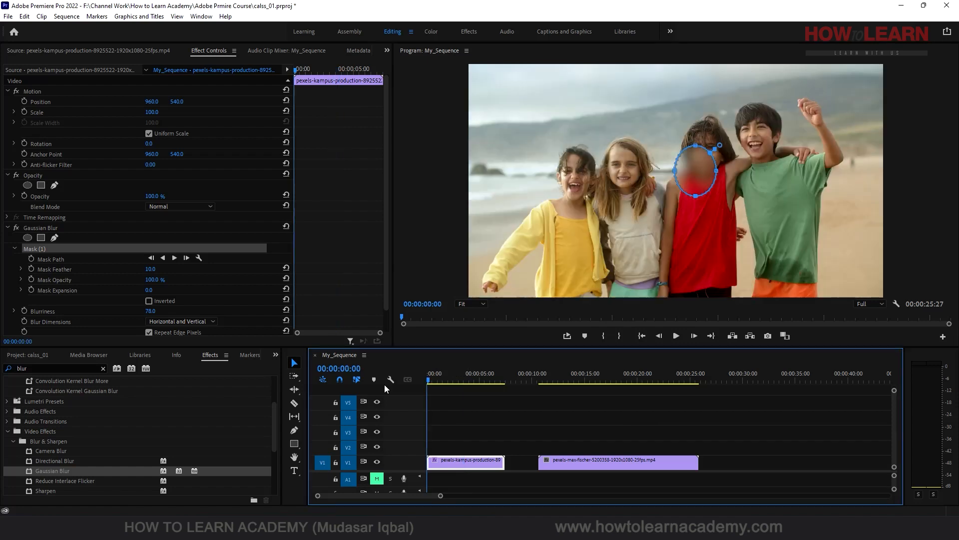
drag(690, 168, 702, 144)
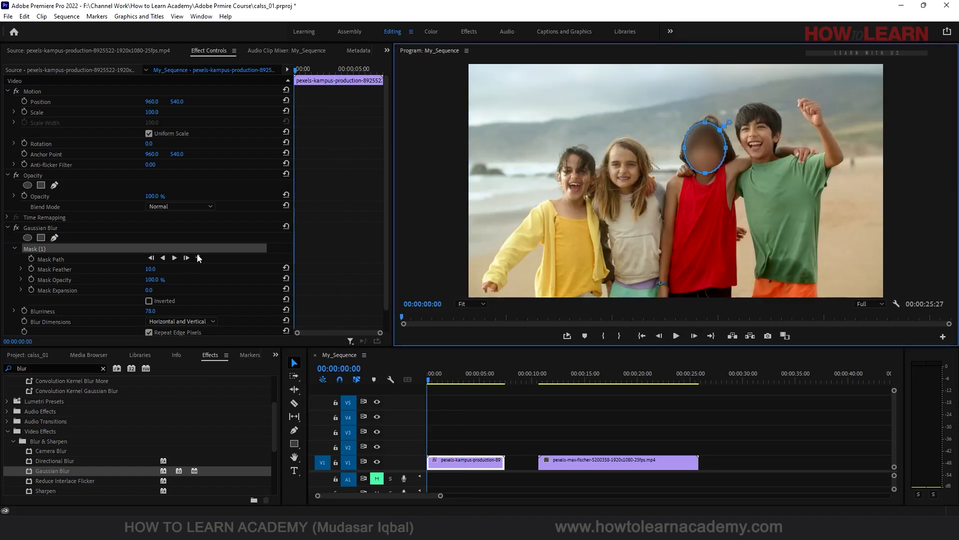
- Track the mask forward from the first frame, stop at 00:00:01:13 and re-centre the mask over the face
click(174, 258)
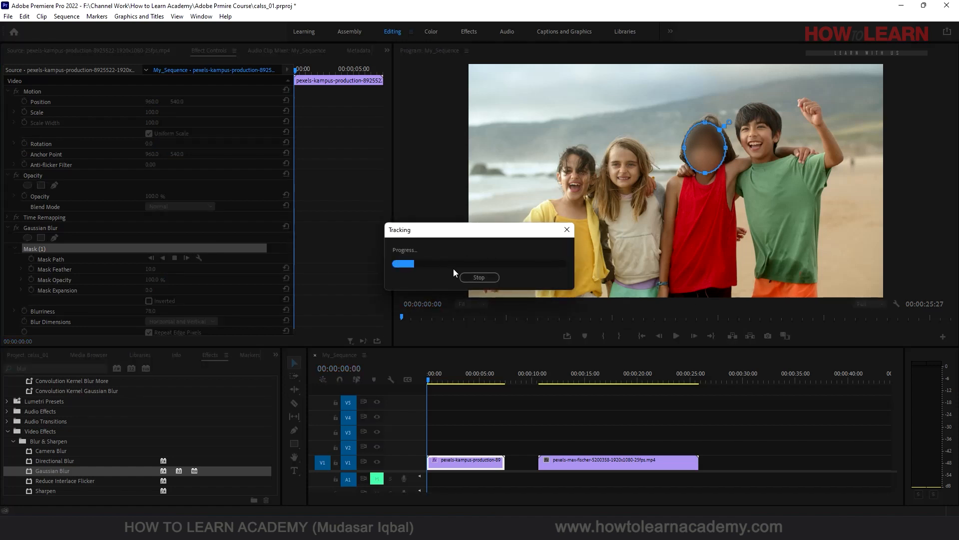
click(478, 274)
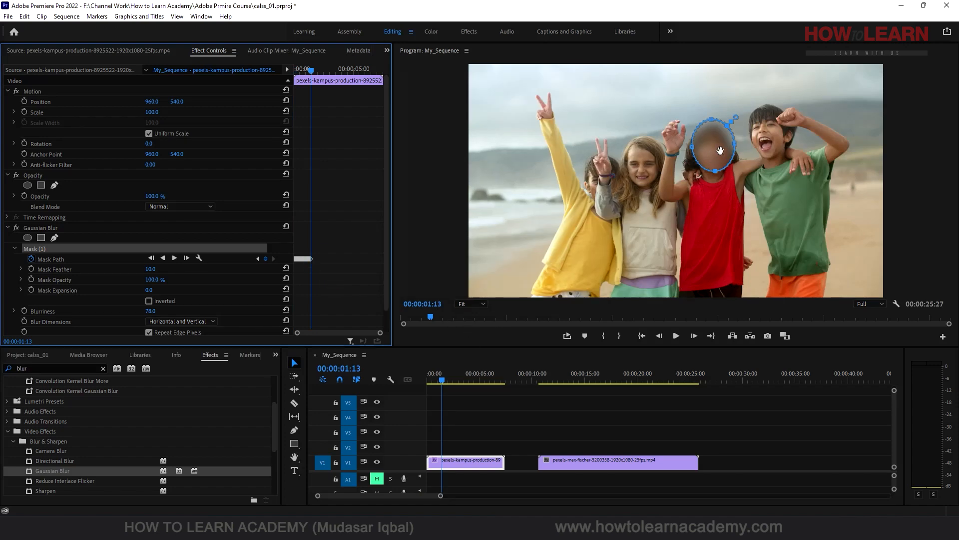
drag(720, 150, 721, 156)
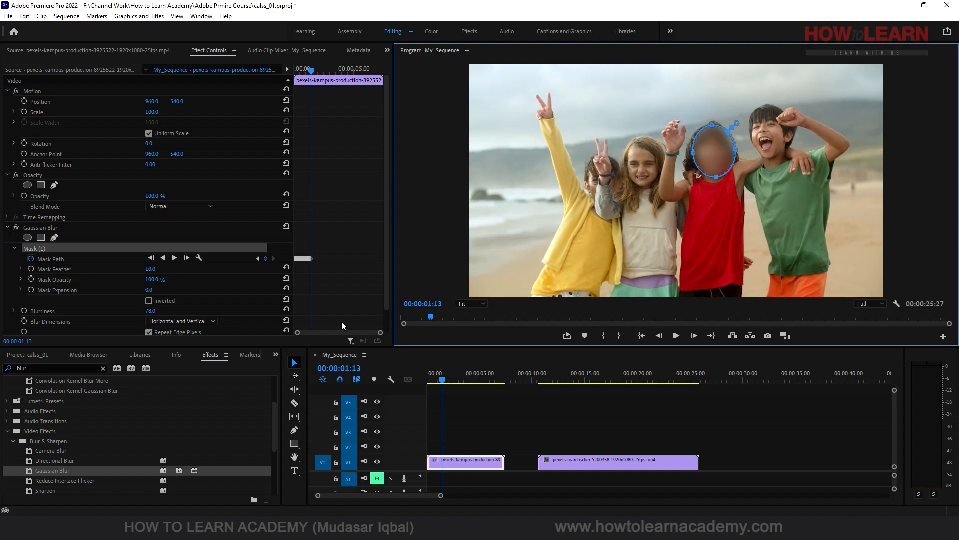
- Continue tracking the mask forward in short stages, stopping at 00:00:02:05, 00:00:02:22 and 00:00:03:10
click(174, 259)
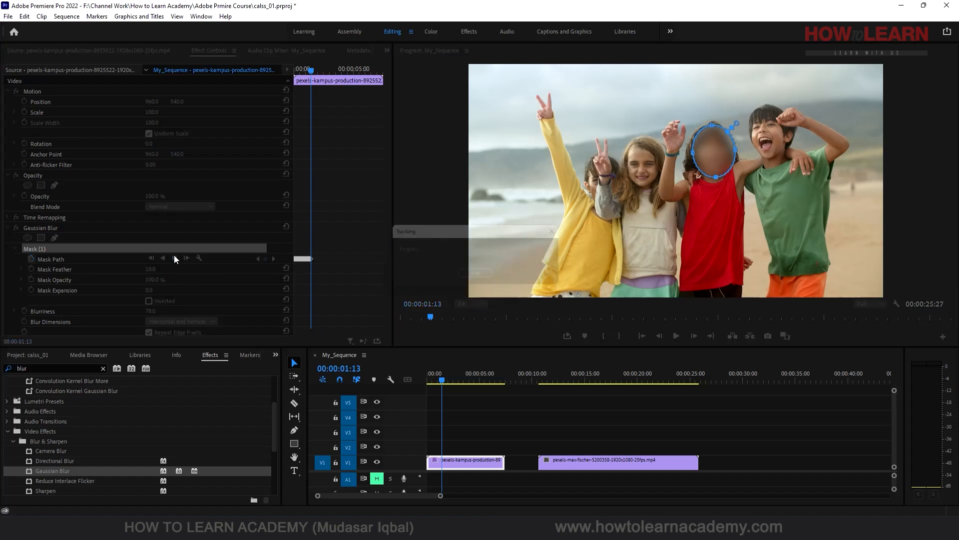
click(480, 277)
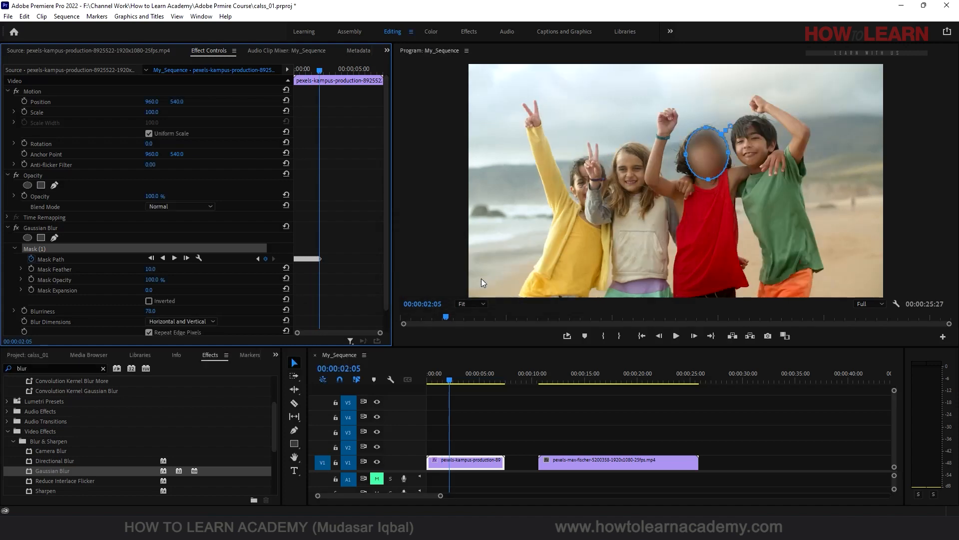
click(175, 258)
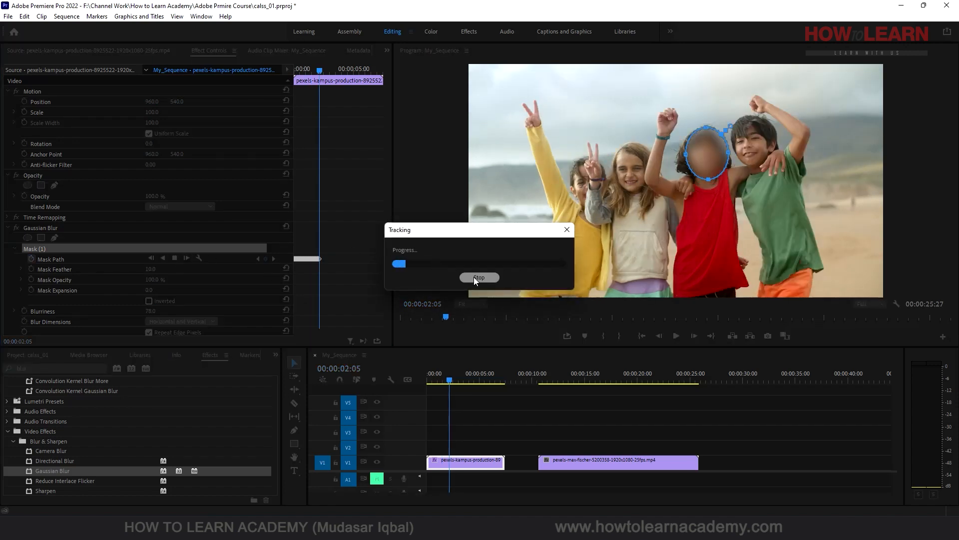
click(473, 277)
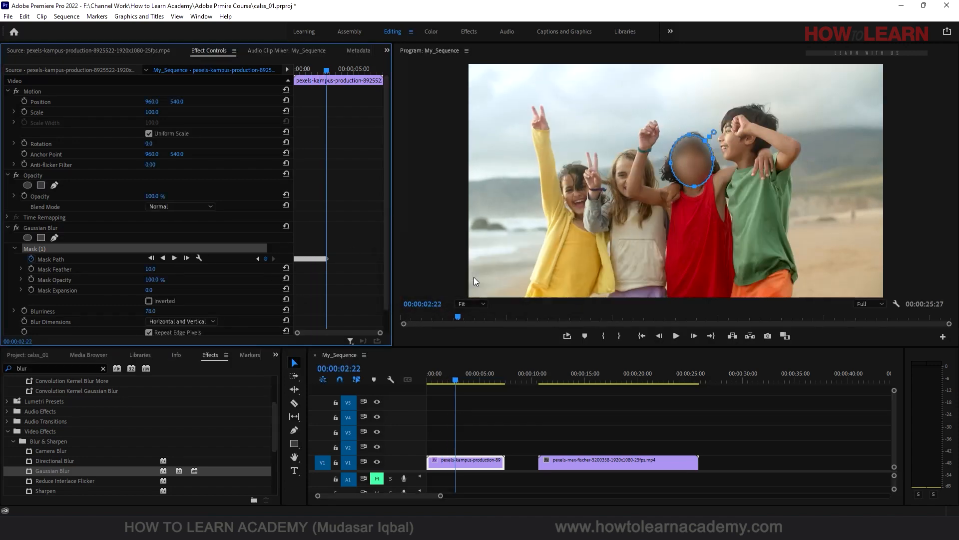
click(175, 258)
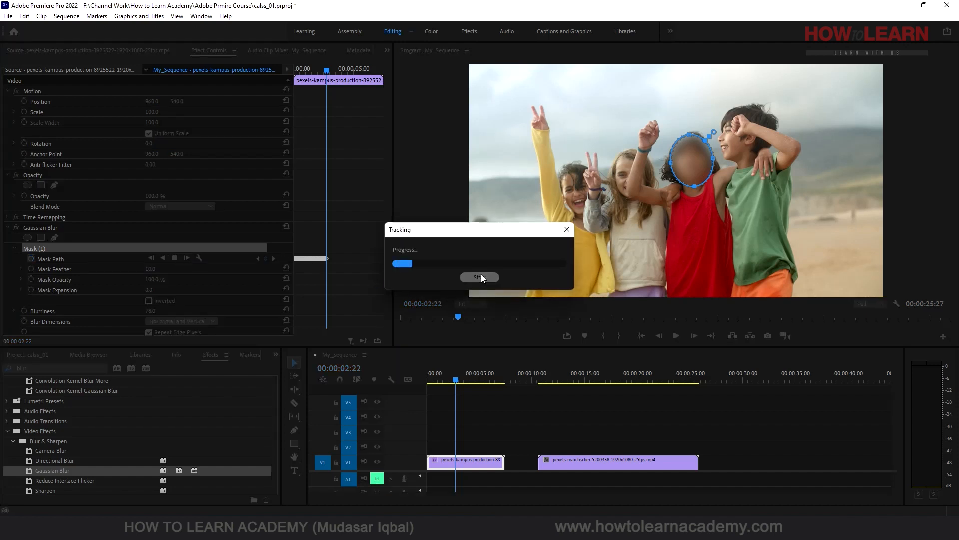
click(481, 277)
- Track the mask forward with stops at 00:00:04:20 and 00:00:06:09, and on to the end of the first clip
click(175, 258)
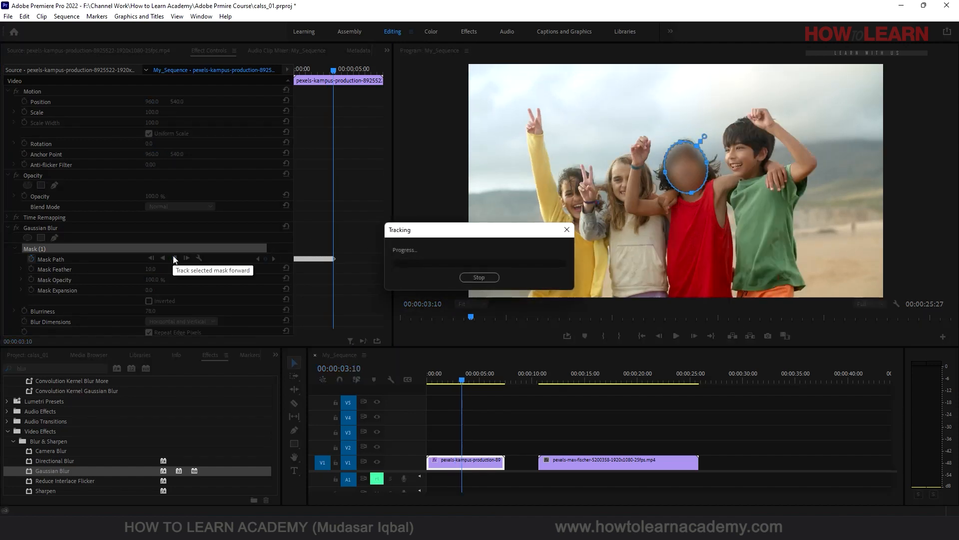
click(480, 277)
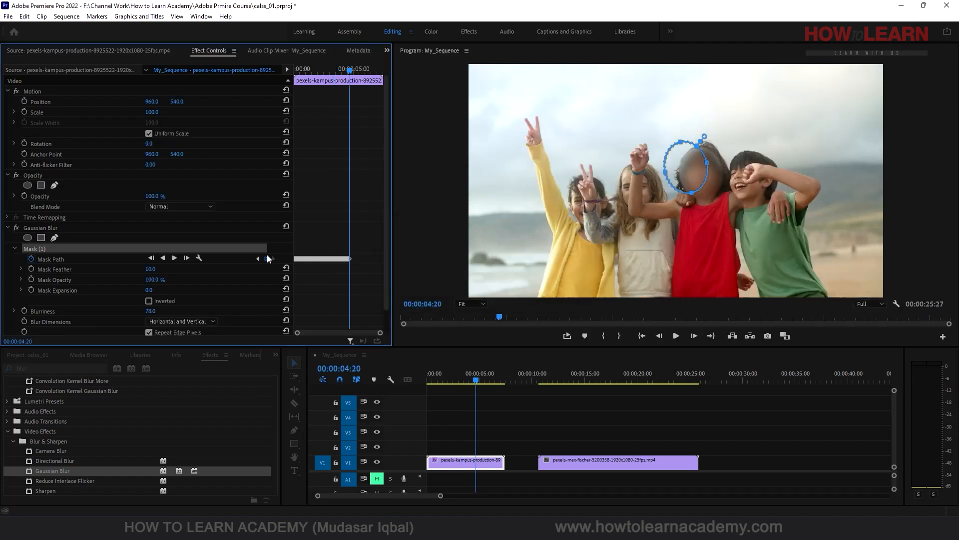
click(178, 257)
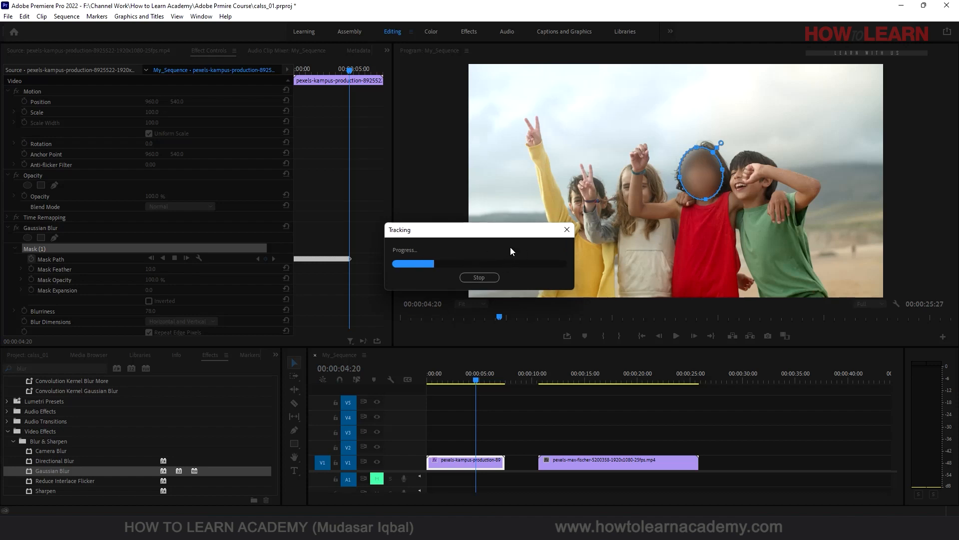
click(479, 278)
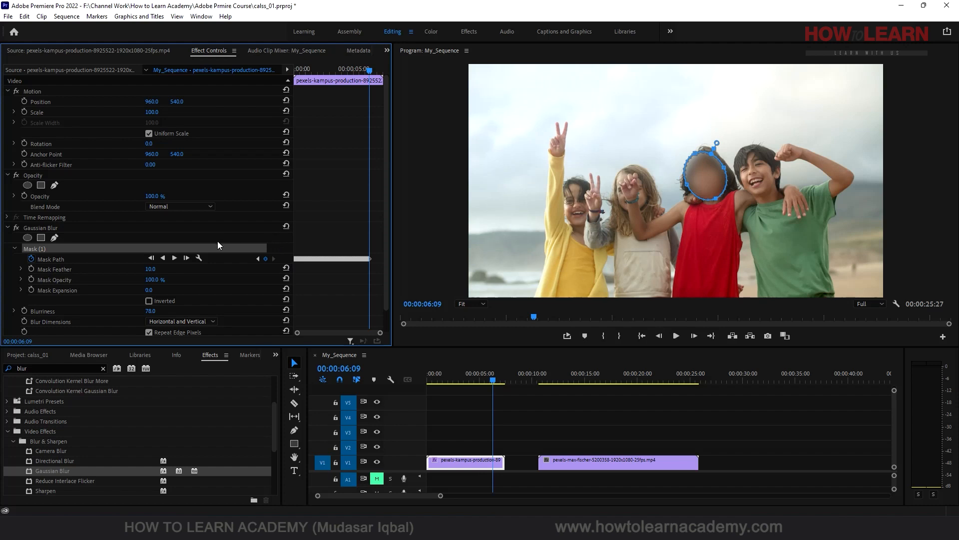
click(175, 258)
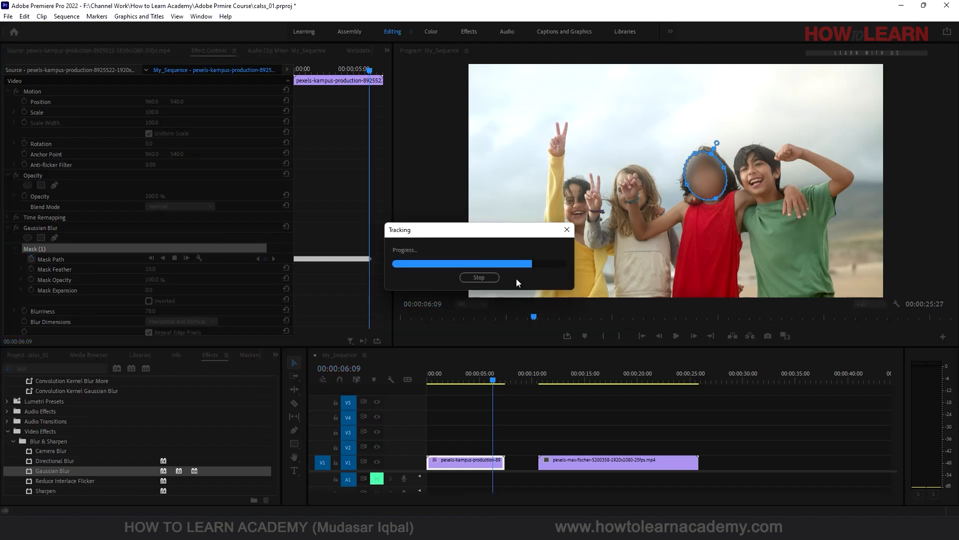
- Play the sequence from the start to check the tracked blur, and view the mask's tracking method options
drag(506, 378, 386, 382)
key(space)
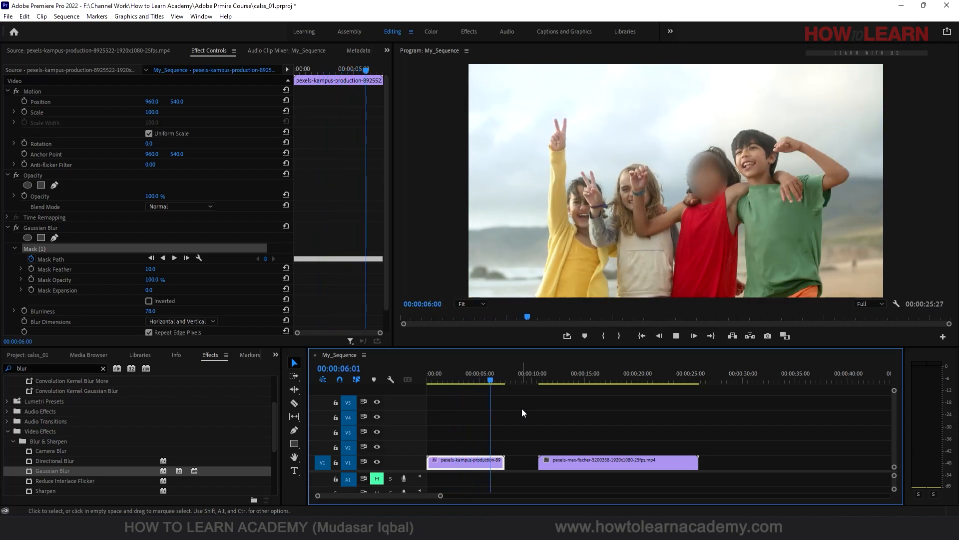
key(space)
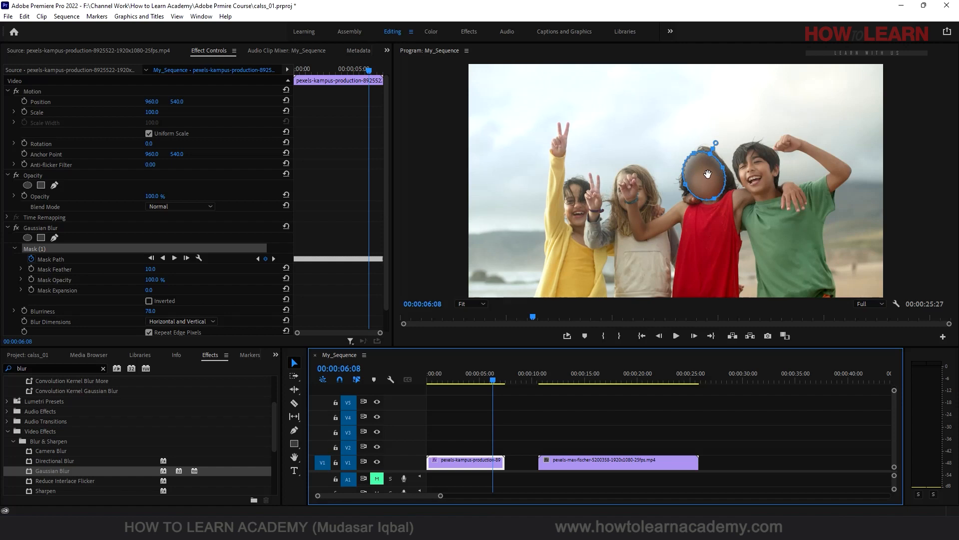
click(199, 258)
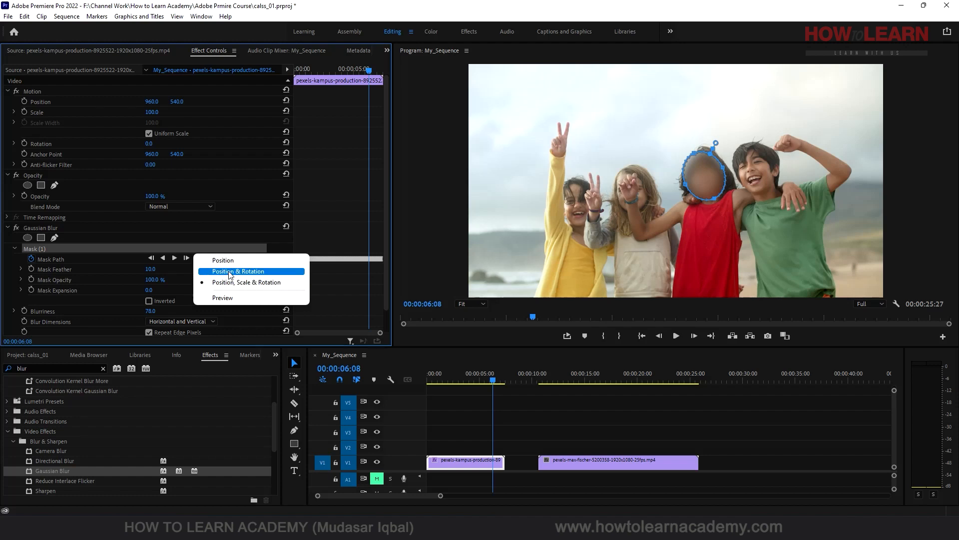
- Apply the Mosaic video effect to the second clip and set 53 horizontal and 62 vertical blocks
drag(523, 370, 552, 370)
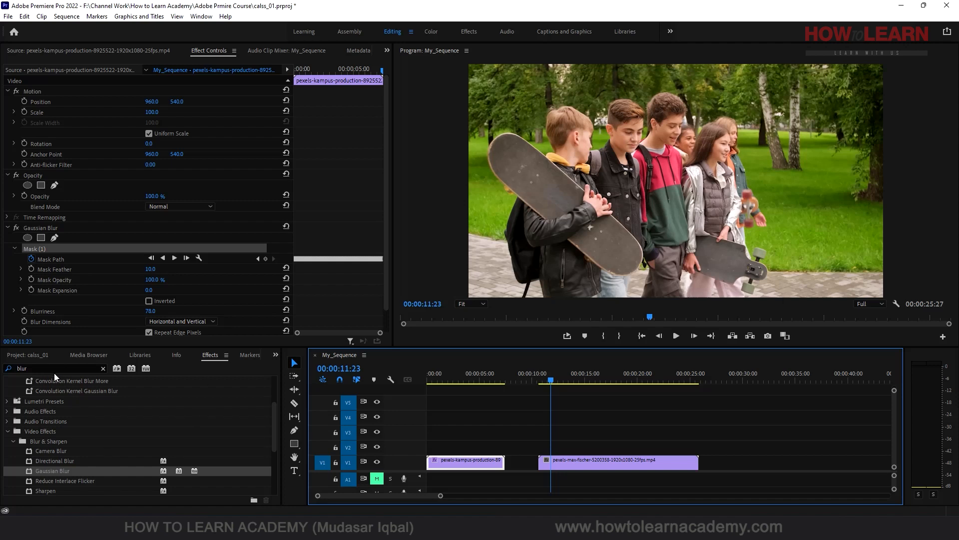
drag(53, 368, 1, 352)
text(mo)
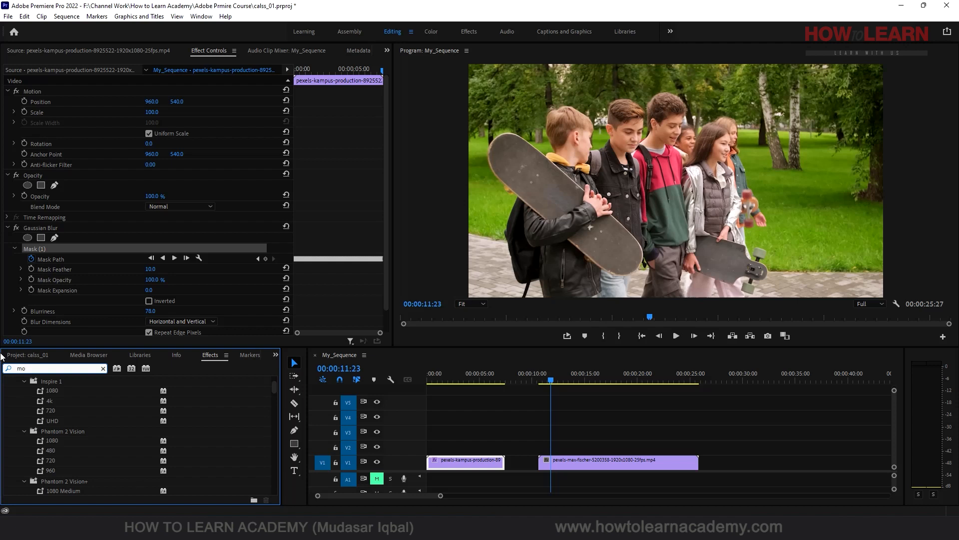
text(s)
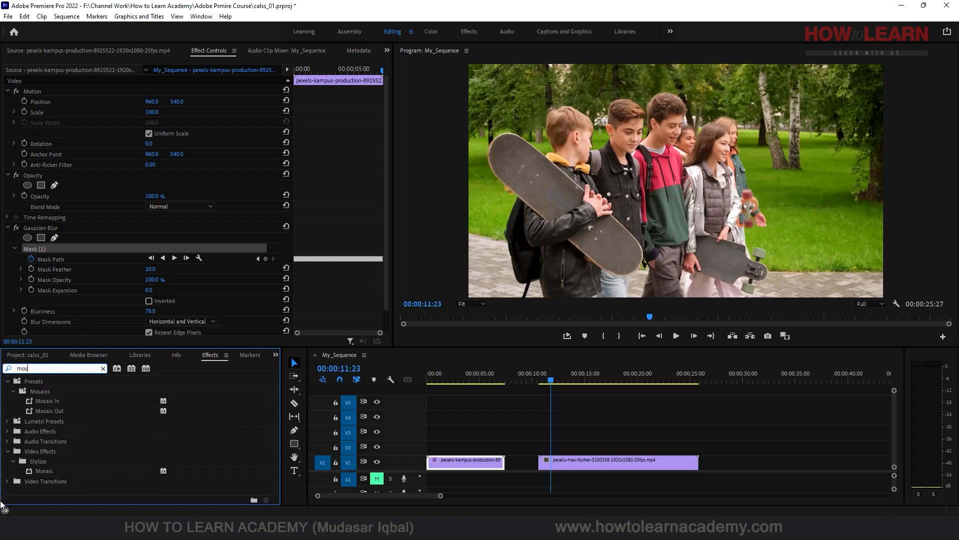
drag(46, 469, 611, 462)
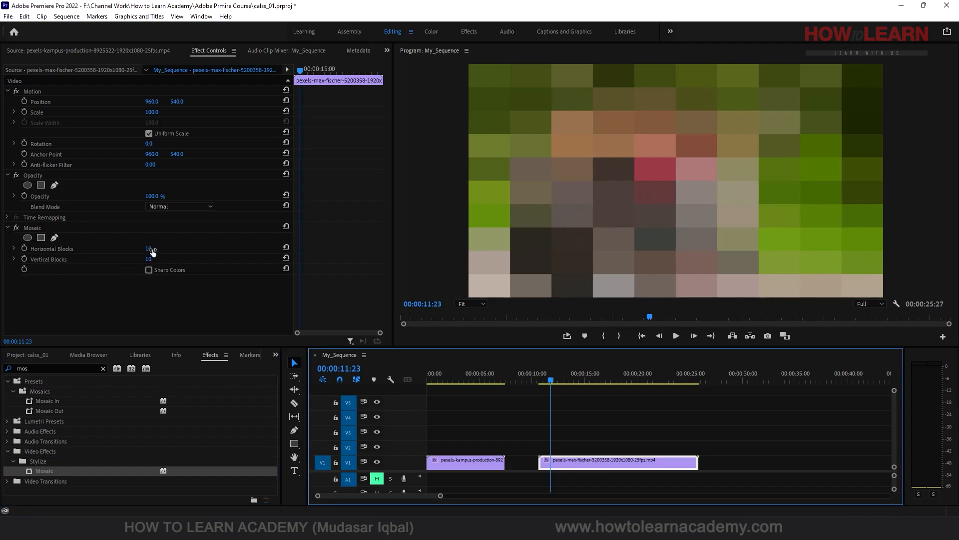
drag(146, 250, 178, 258)
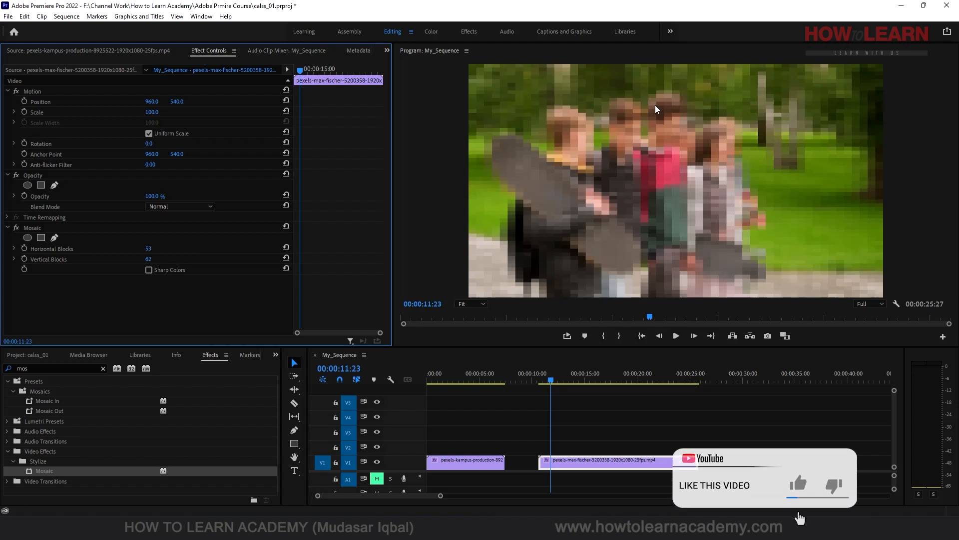
- Add an ellipse mask to the Mosaic effect and shape it tightly around the face of the boy in the dark denim jacket
click(28, 237)
drag(688, 172, 651, 132)
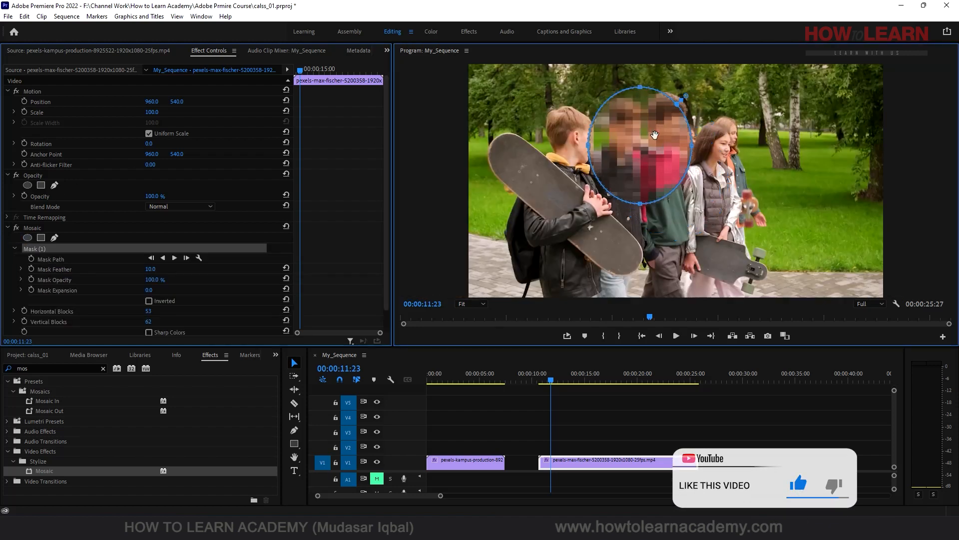
drag(639, 81, 633, 112)
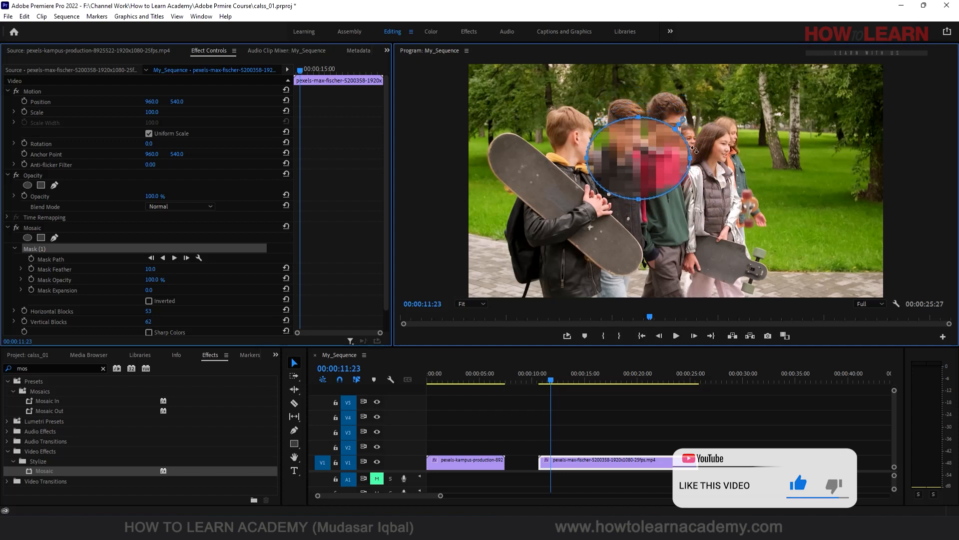
drag(690, 155, 628, 135)
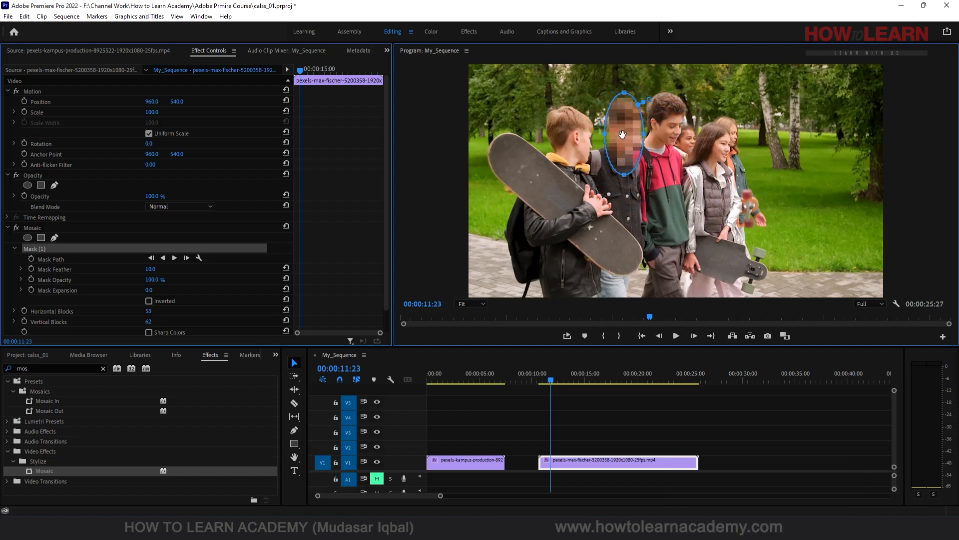
drag(623, 178, 627, 127)
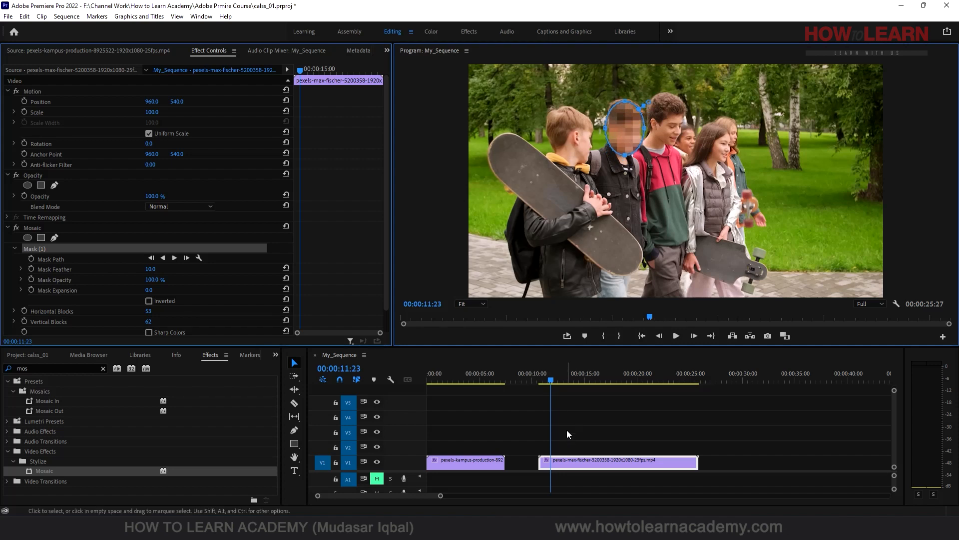
- At the second clip's start (00:00:10:20), center the mask on the boy's face and enable keyframing for its Mask Path
click(568, 457)
key(End)
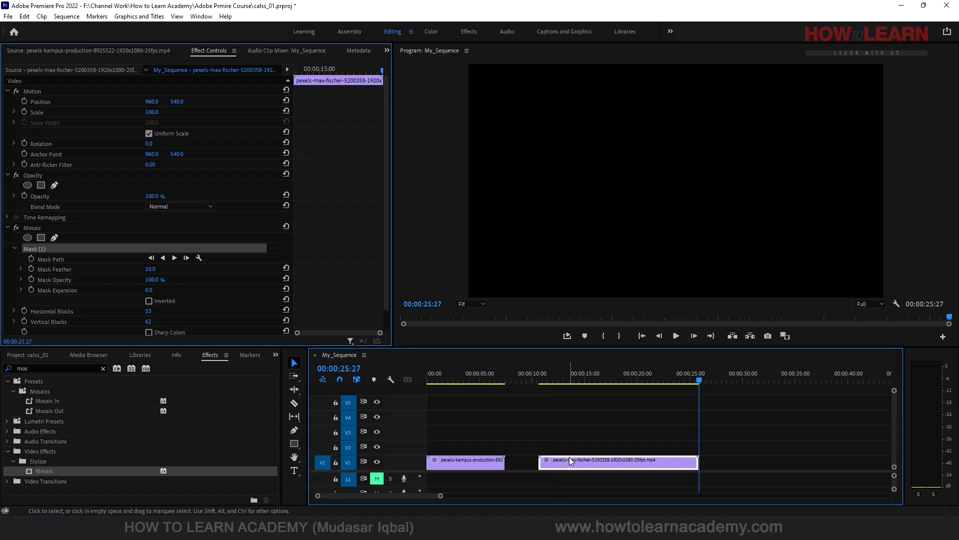
key(Up)
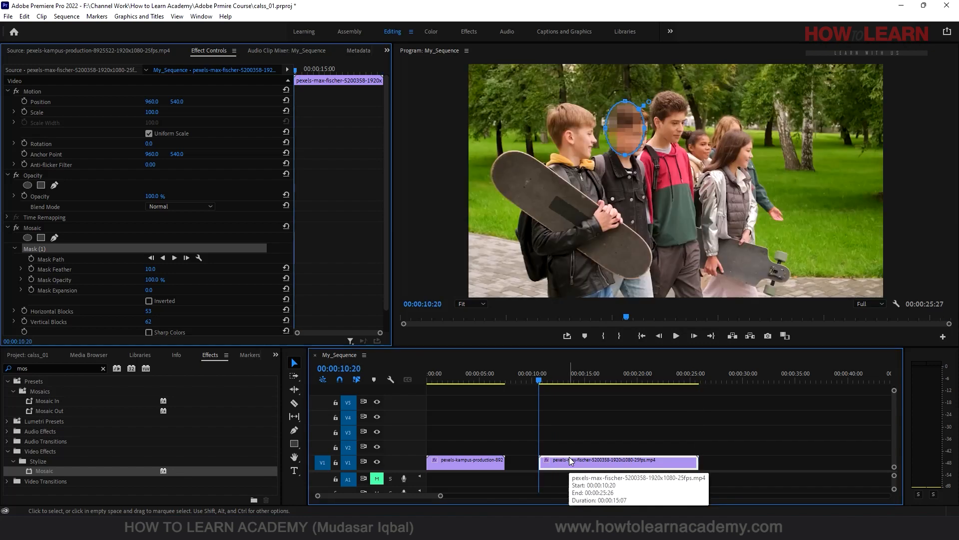
click(646, 154)
drag(624, 129, 629, 133)
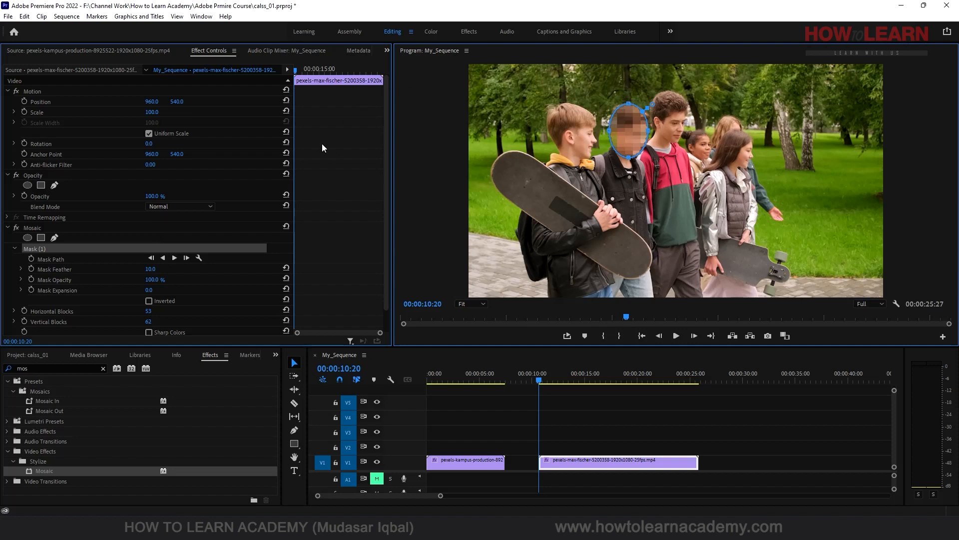
click(31, 257)
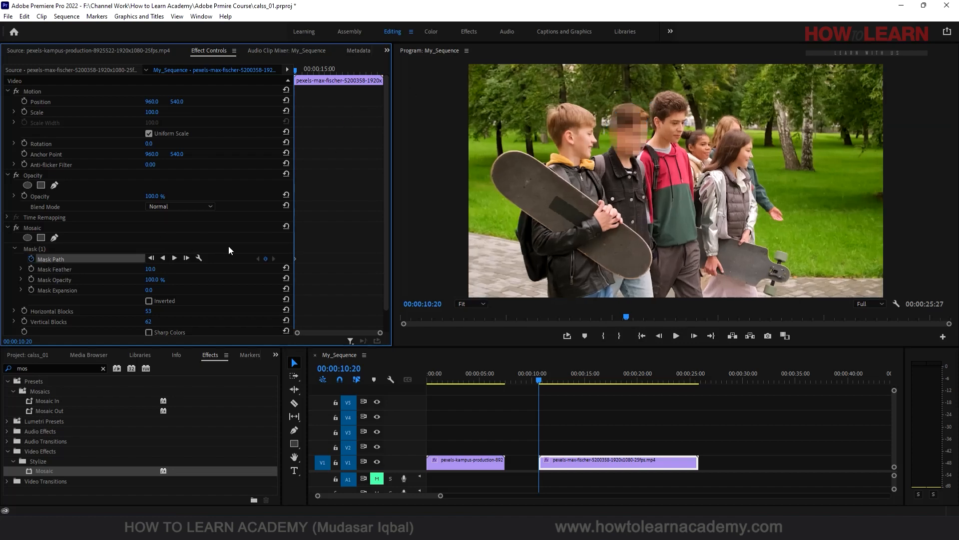
- Reposition the mask over the moving face at 00:00:12:10 and again at 00:00:13:06
drag(539, 381, 558, 379)
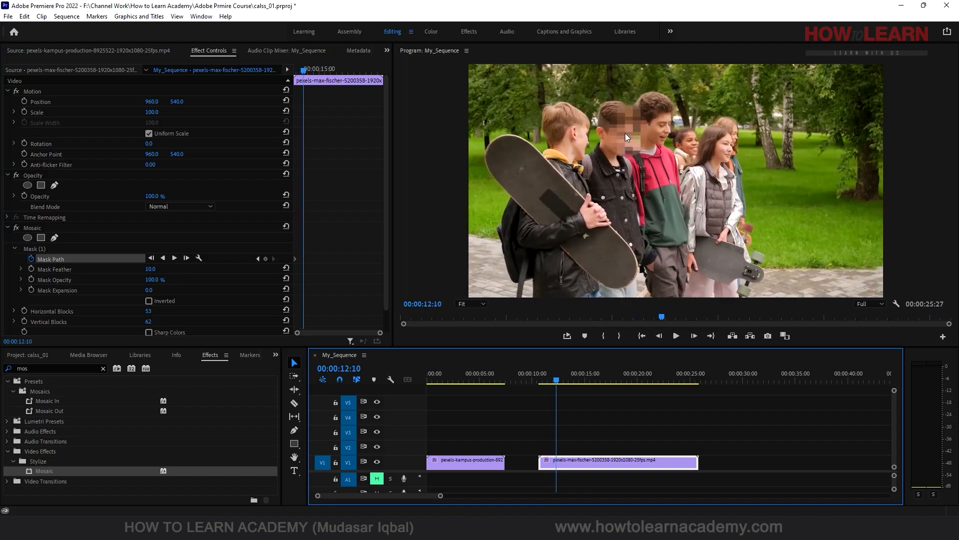
click(47, 248)
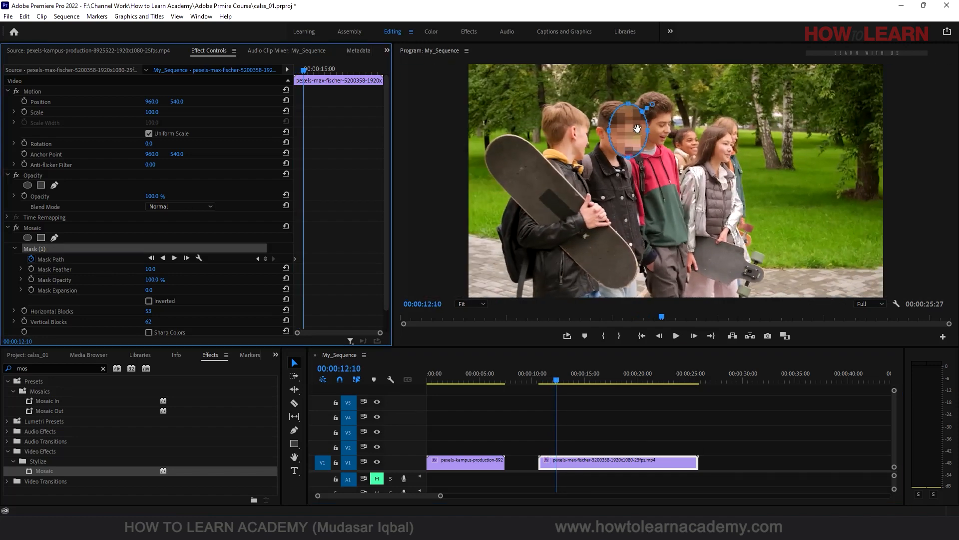
drag(637, 129, 625, 128)
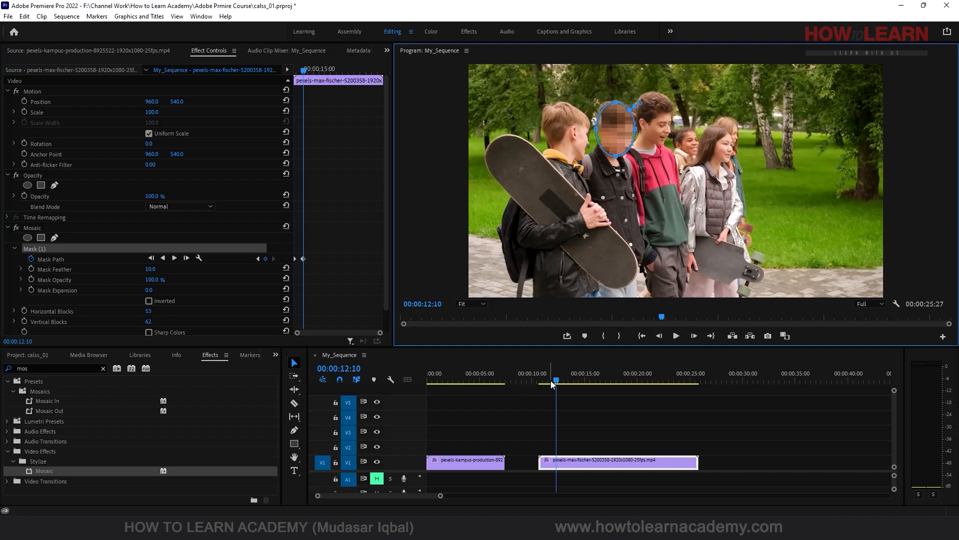
drag(553, 383, 567, 383)
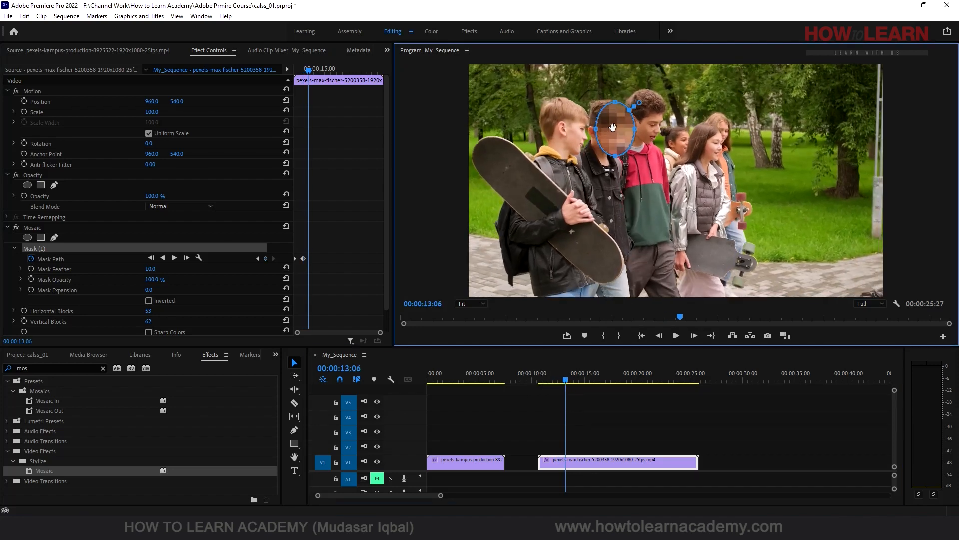
drag(613, 127, 604, 125)
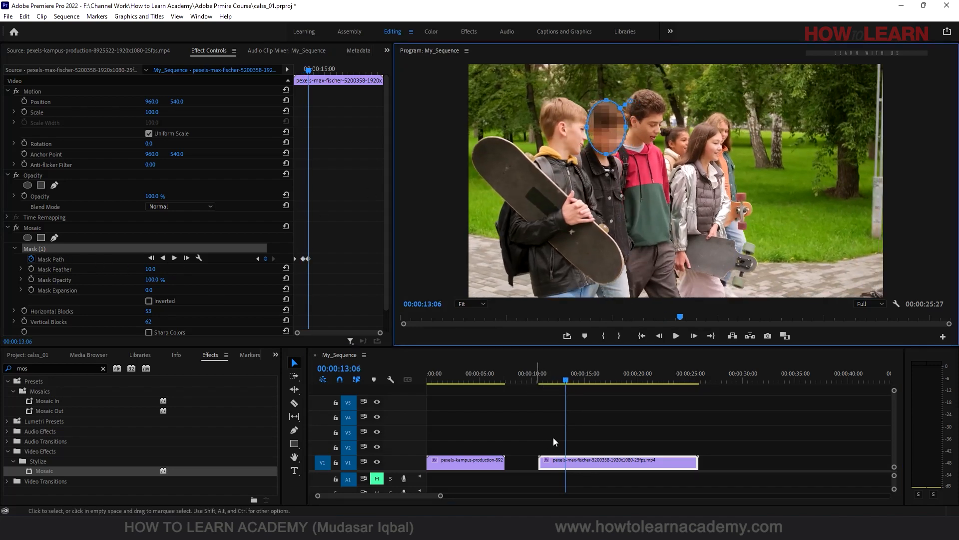
- Keyframe the mask onto the face at 00:00:13:28 and 00:00:14:28
drag(566, 383, 574, 381)
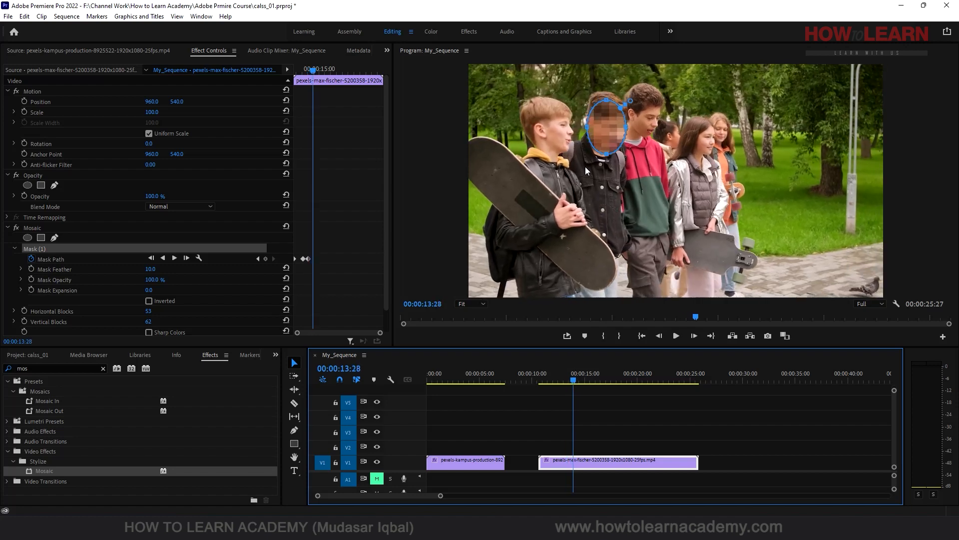
click(612, 125)
drag(611, 124, 612, 116)
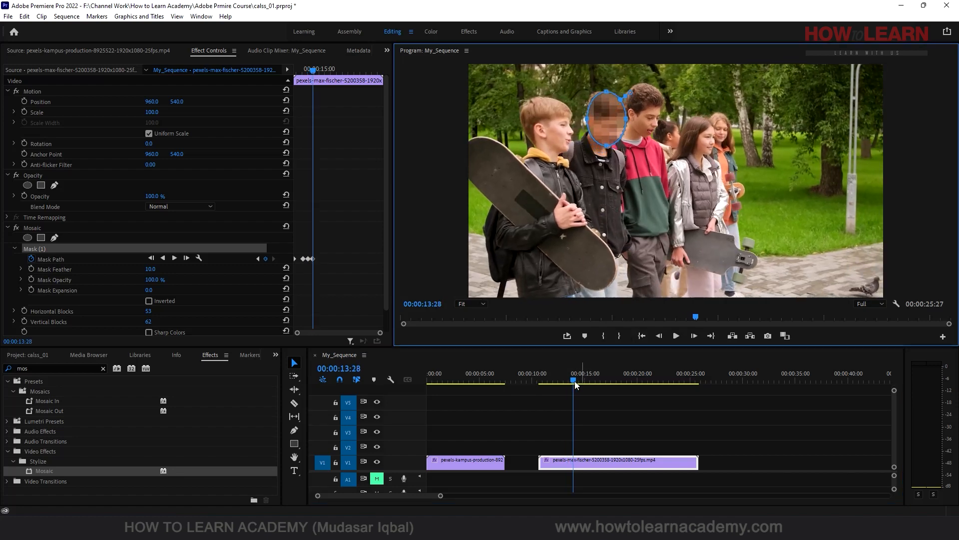
drag(575, 383, 584, 381)
drag(606, 119, 592, 124)
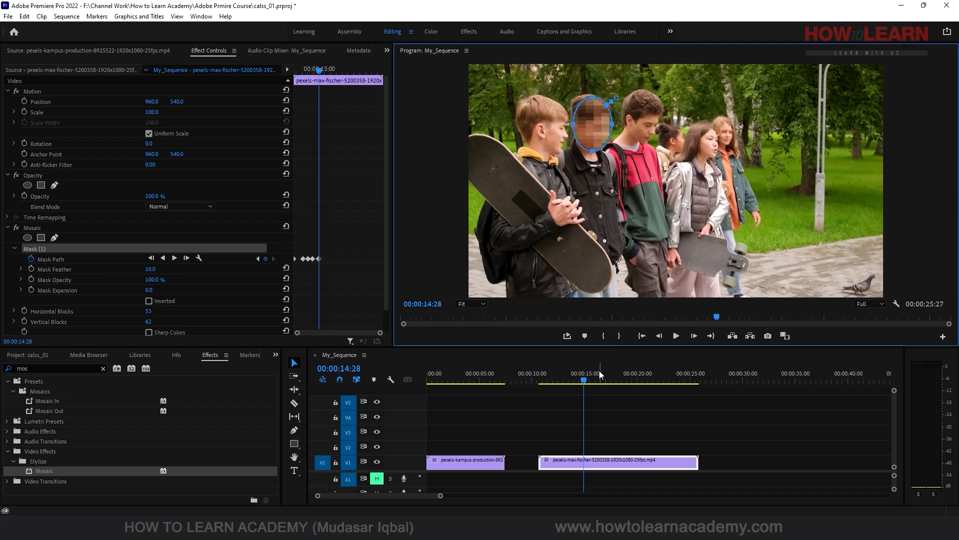
- Realign the mask with the face at 00:00:16:22 and at two further points before 00:00:21:22
drag(597, 377, 603, 382)
drag(590, 119, 593, 114)
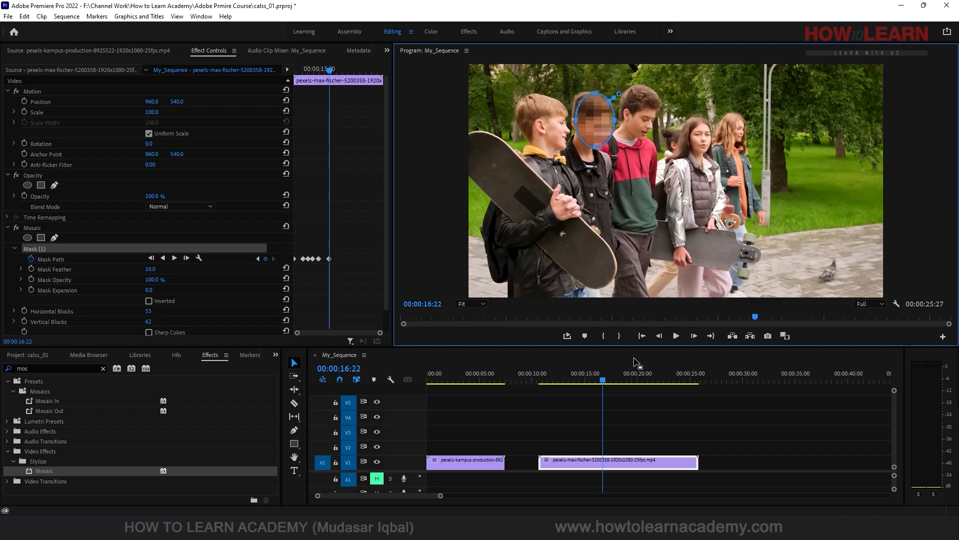
drag(613, 380, 621, 381)
drag(587, 123, 581, 129)
drag(632, 377, 640, 380)
mouse_move(599, 113)
mouse_down()
mouse_move(598, 104)
mouse_move(604, 124)
mouse_up()
- Fit the mask to the partly hidden face at 00:00:21:22, and narrow it further at 00:00:22:02
click(656, 379)
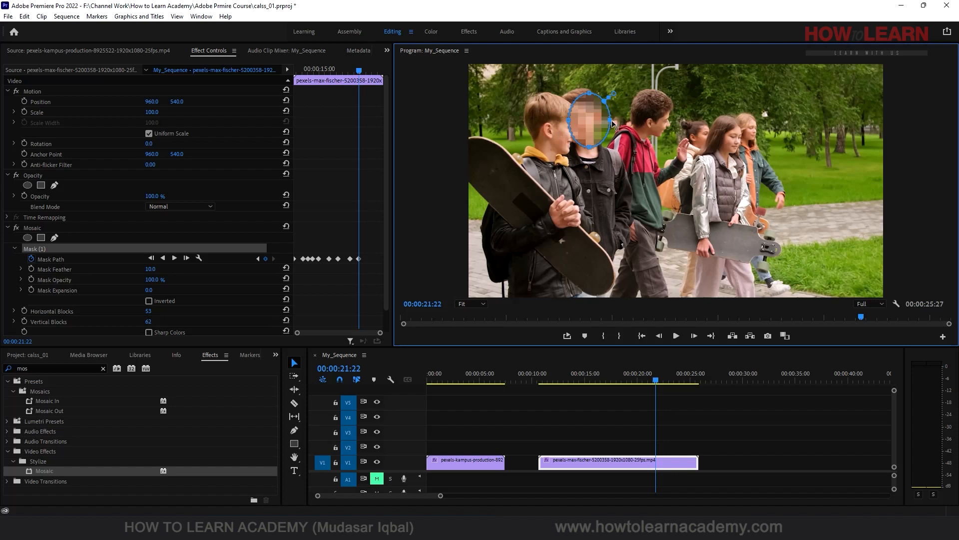
drag(603, 117, 599, 116)
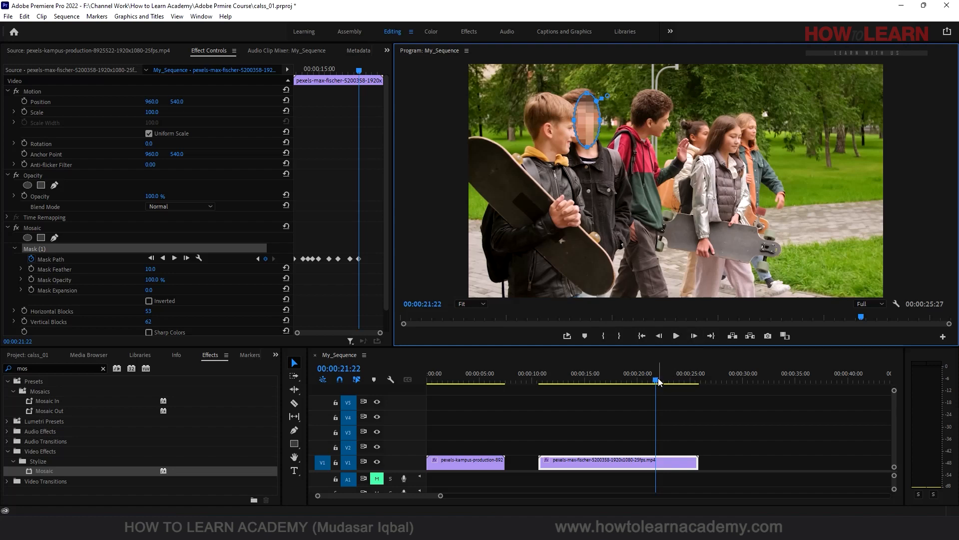
drag(658, 379, 662, 379)
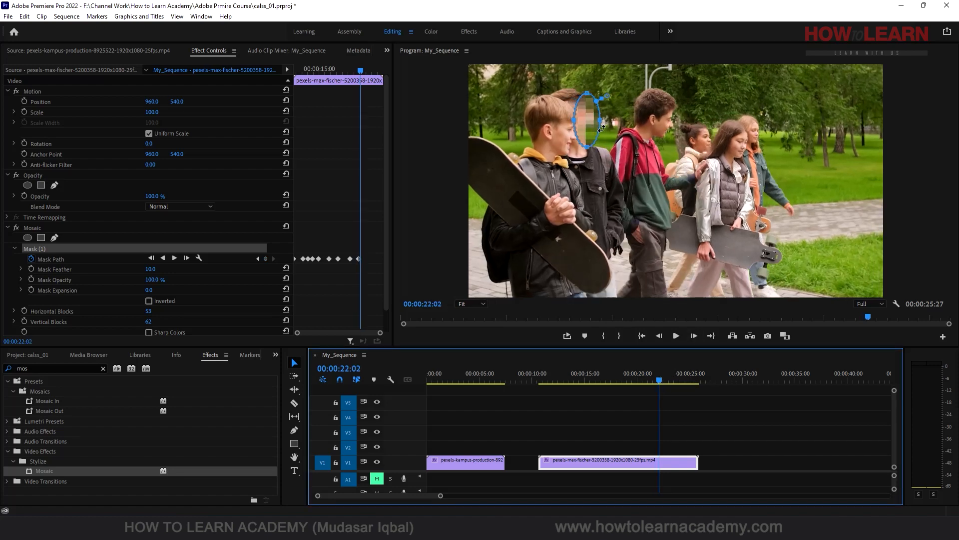
drag(600, 120, 593, 121)
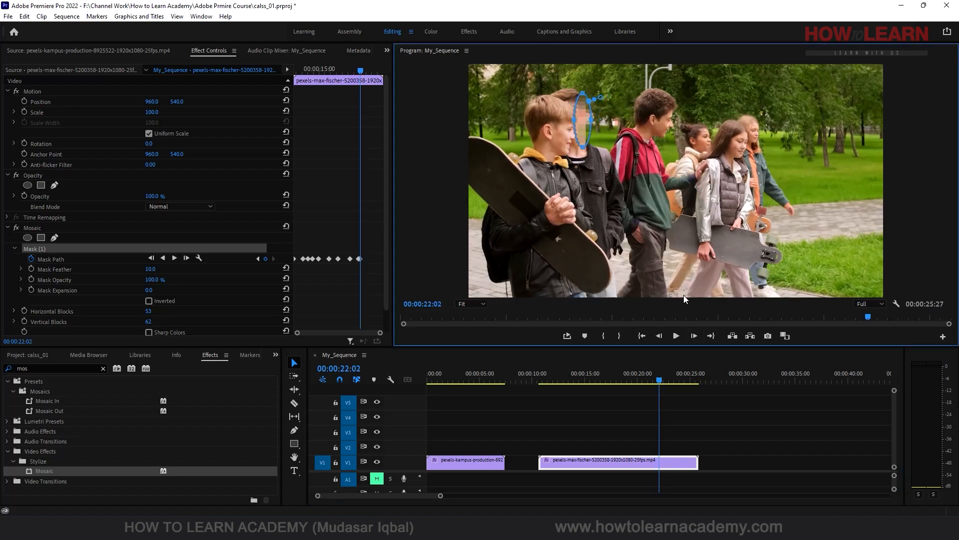
- Widen the mask toward the boy in front at 00:00:22:11 to cover the emerging face
click(664, 380)
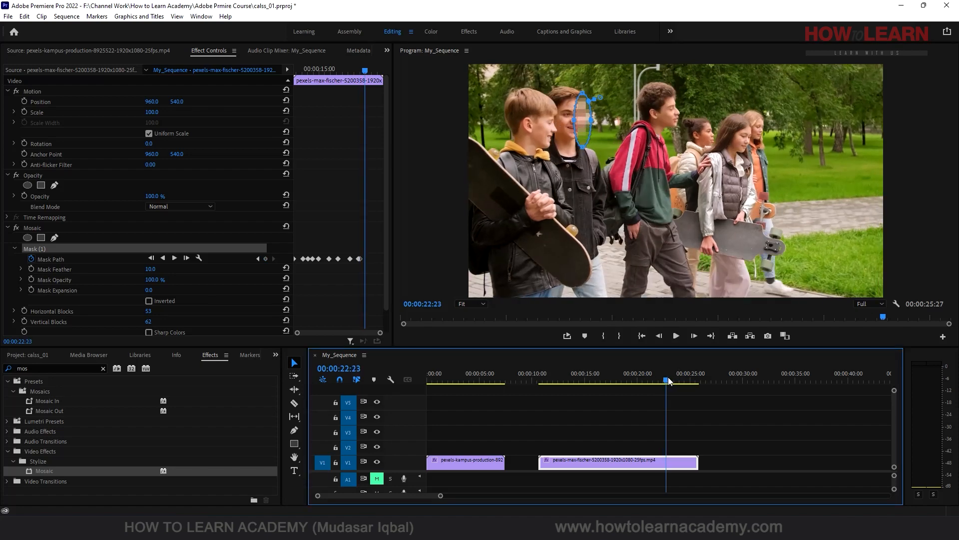
drag(666, 381, 663, 378)
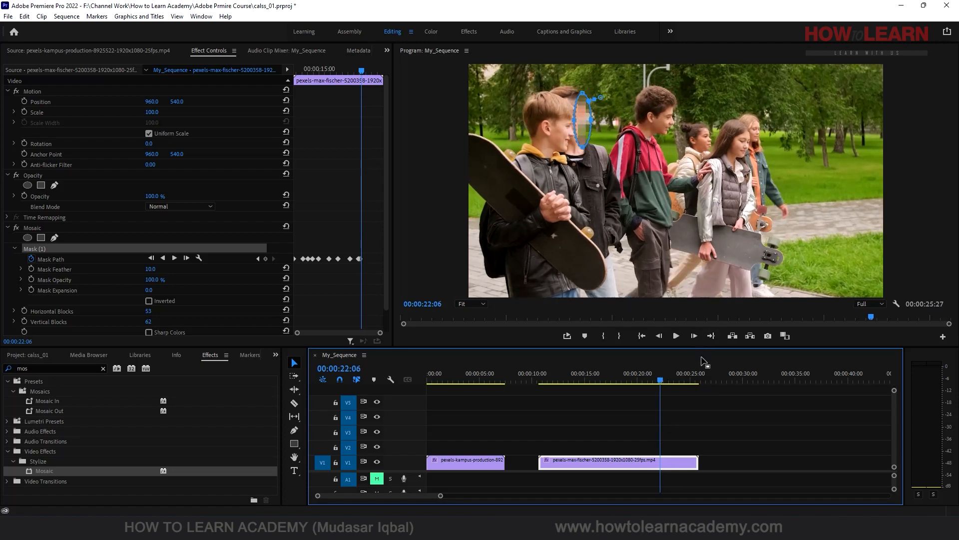
key(Right)
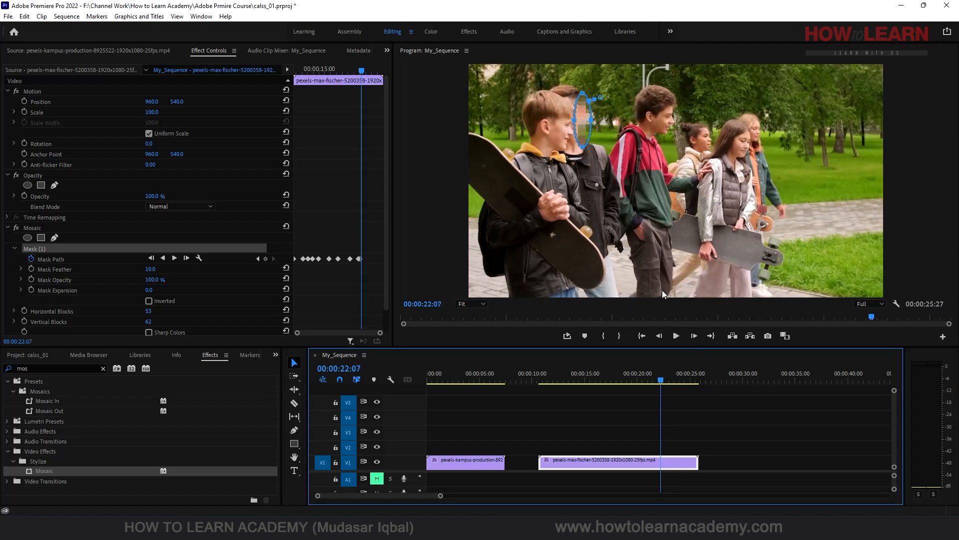
key(Right)
key(Right)
key(Right)
key(Right)
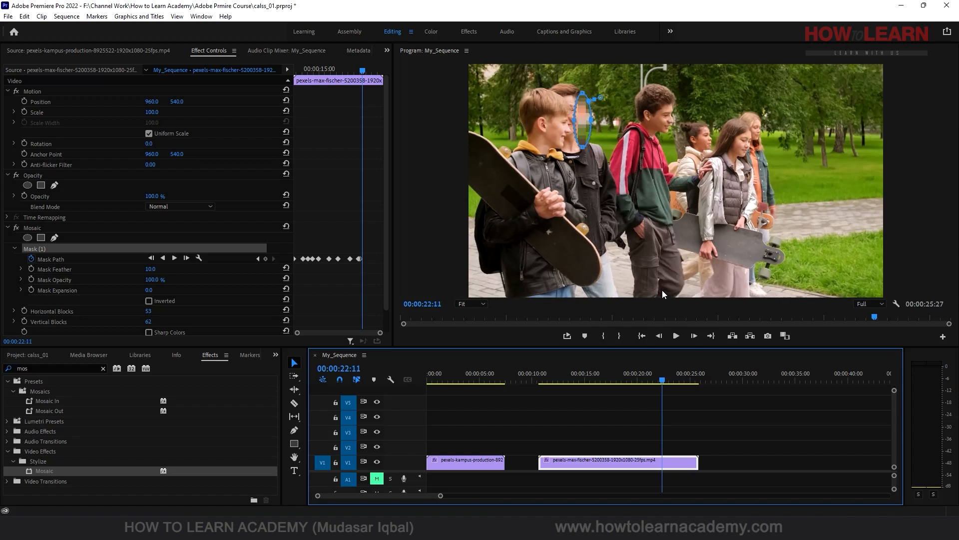
click(575, 121)
drag(567, 121, 564, 120)
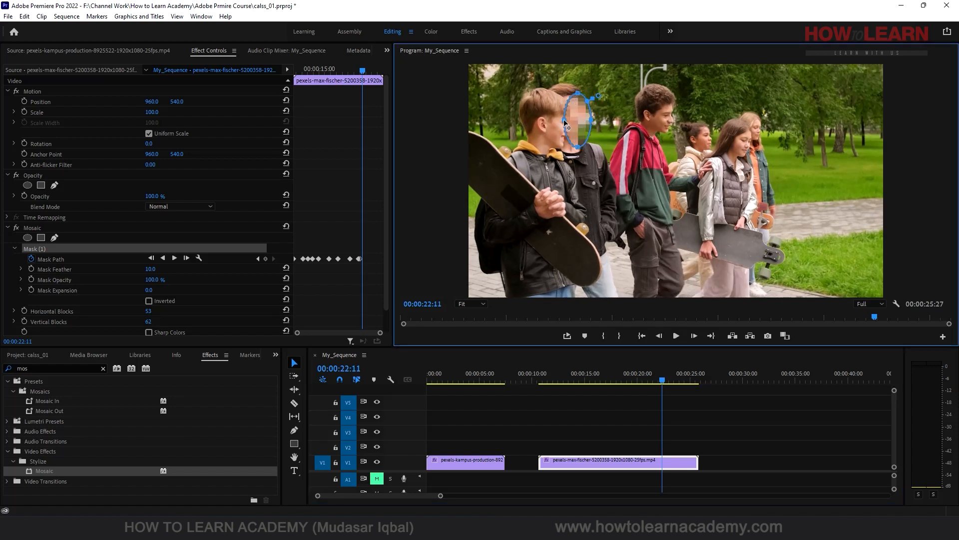
- Adjust the mask's position and shape to the face at 00:00:22:15, and widen it at 00:00:22:25
drag(662, 382, 664, 382)
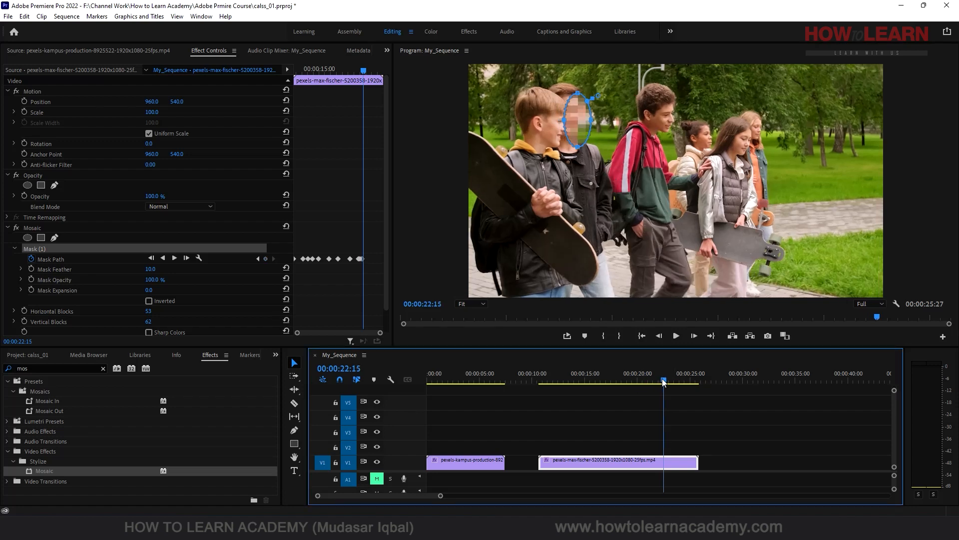
click(565, 119)
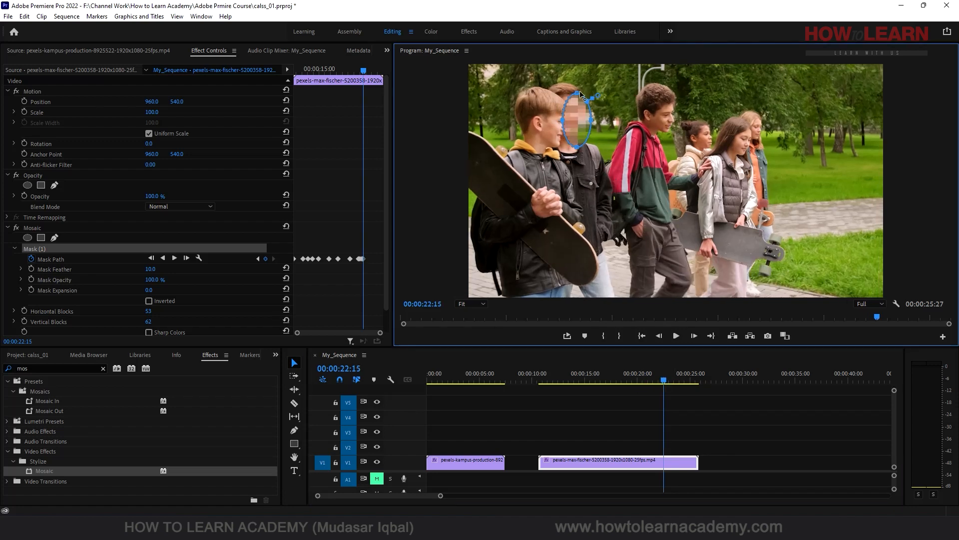
drag(578, 107, 575, 104)
drag(665, 381, 668, 383)
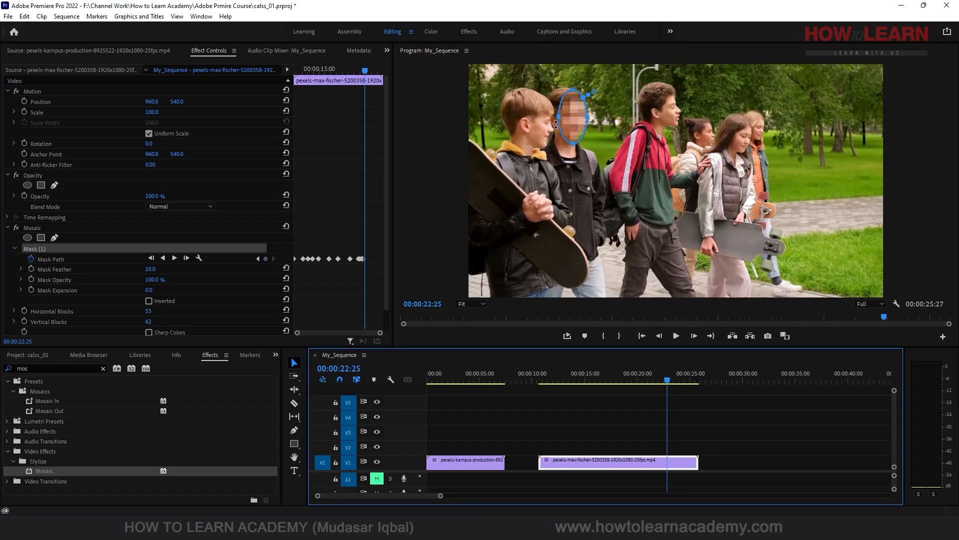
click(556, 116)
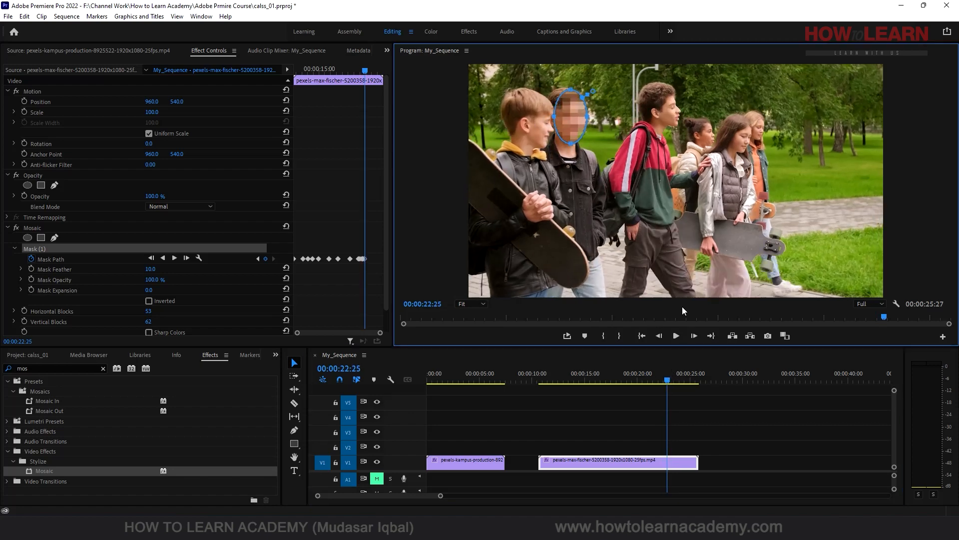
- Shift the mask back over the face at 00:00:24:16
click(675, 381)
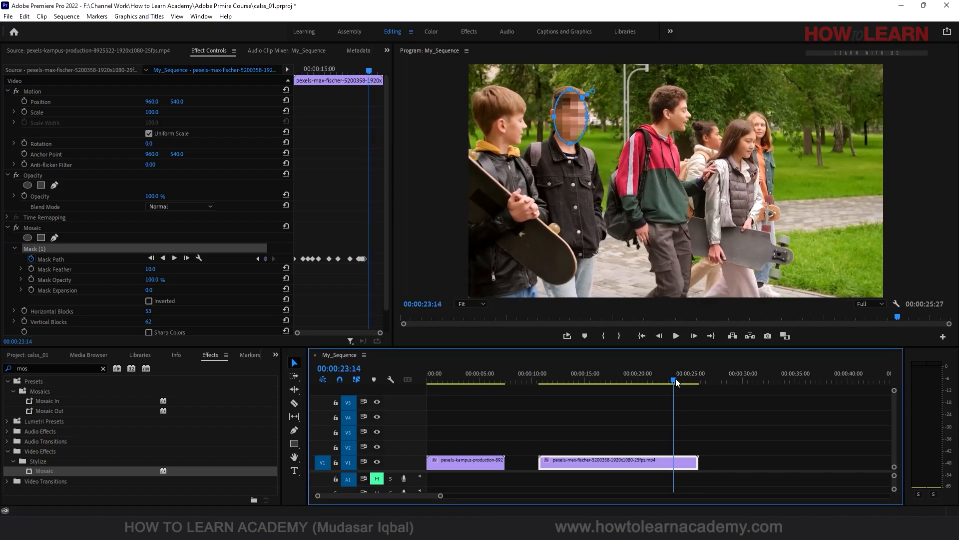
drag(675, 379, 685, 380)
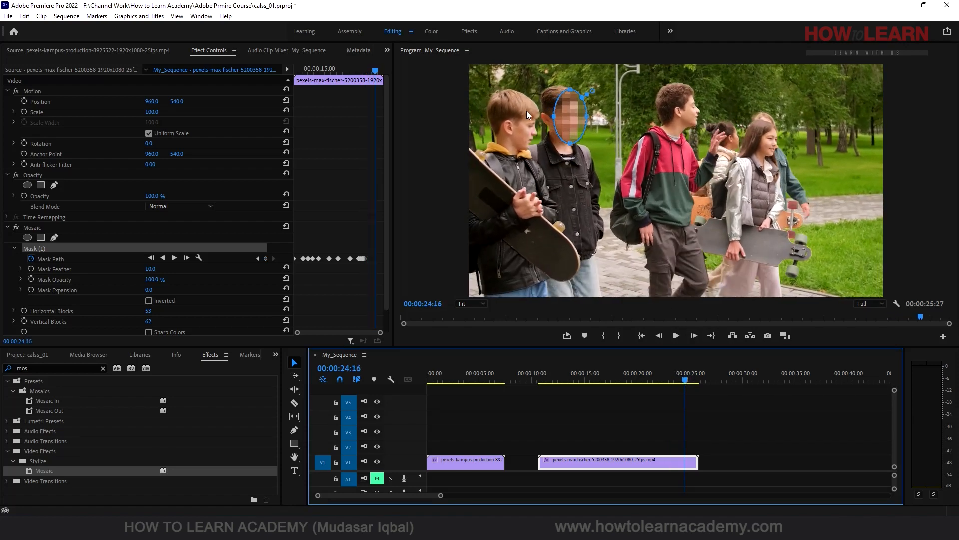
drag(570, 127, 563, 126)
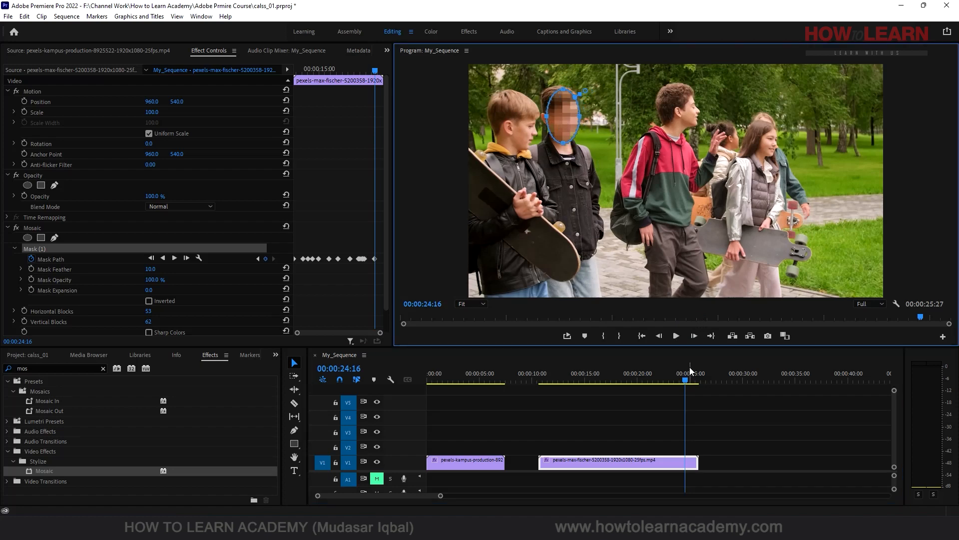
- Move the mask onto the face at 00:00:25:11 and once more just before the second clip's end
click(689, 379)
drag(689, 379, 694, 380)
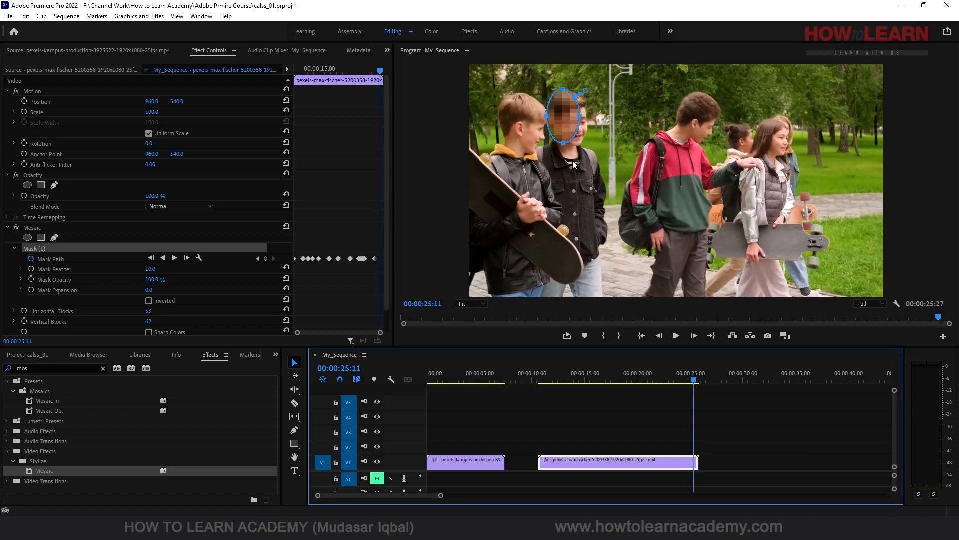
click(566, 128)
drag(566, 128, 573, 129)
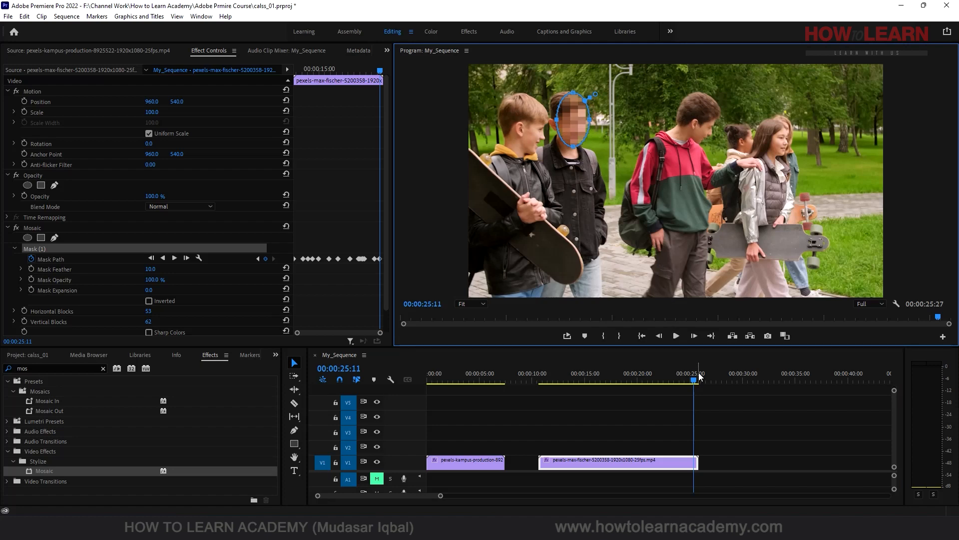
drag(694, 379, 696, 380)
drag(565, 127, 575, 129)
- Play the second clip from near its start to check the mosaic, correct the mask's position at 00:00:11:03, and resume playback
drag(694, 370, 544, 398)
key(space)
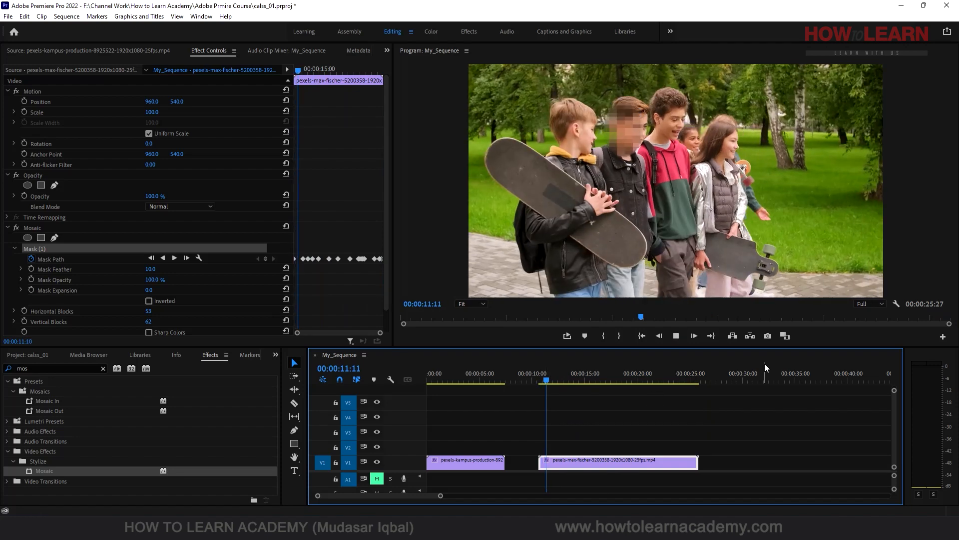
key(space)
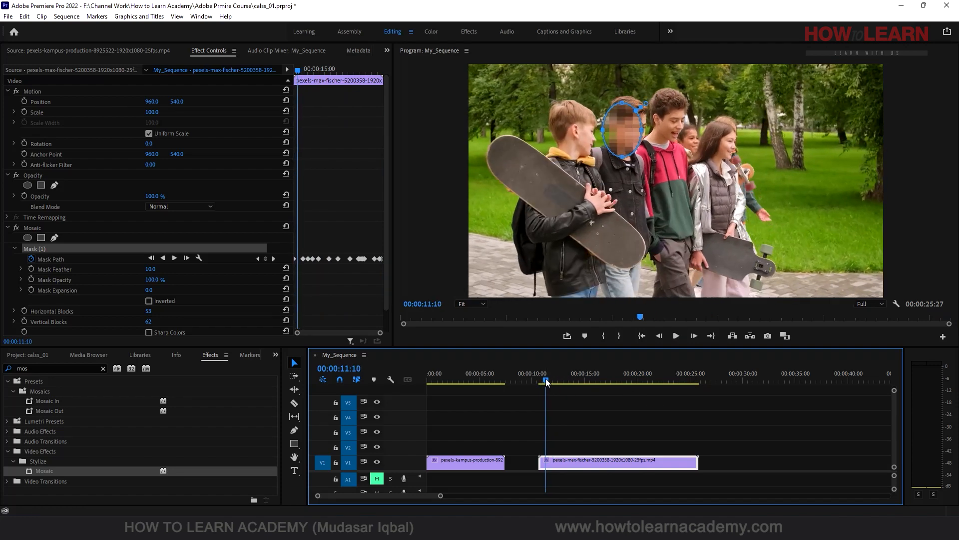
click(632, 138)
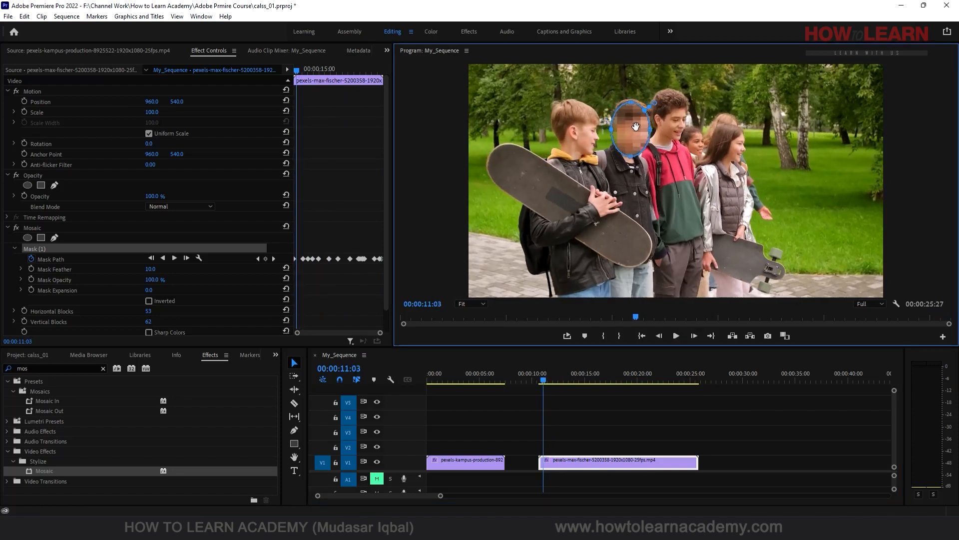
key(space)
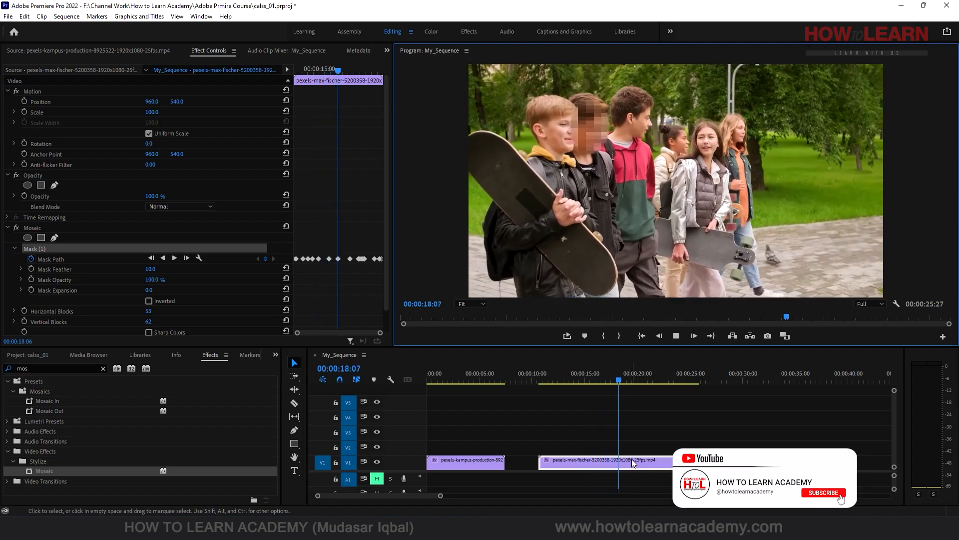
- Play on through the second clip from about 00:00:18:07, pausing to shift the mosaic mask slightly up and back onto the face
key(space)
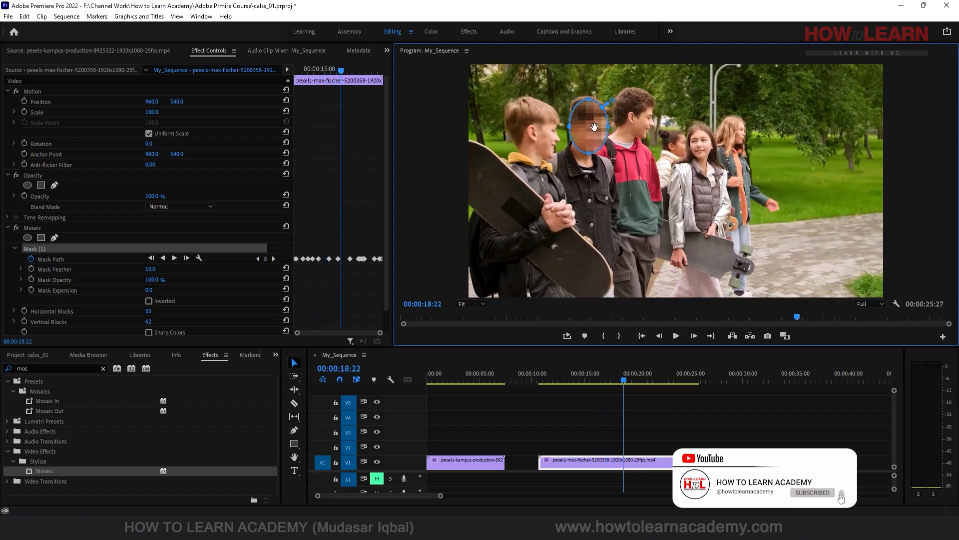
key(space)
key(space)
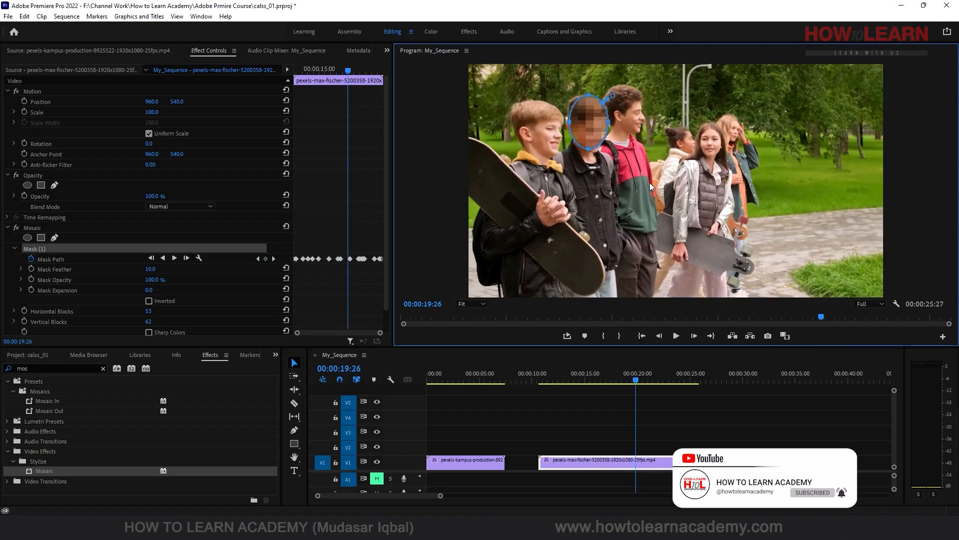
key(space)
drag(598, 135, 594, 127)
key(space)
key(space)
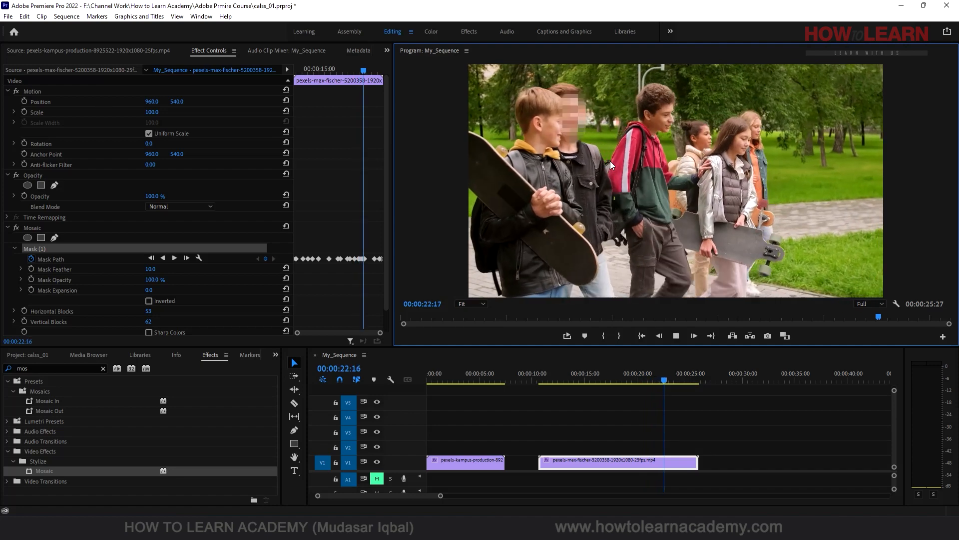
- Correct the mask's position on the face at 00:00:23:20 and resume playback to the end of the clip
key(space)
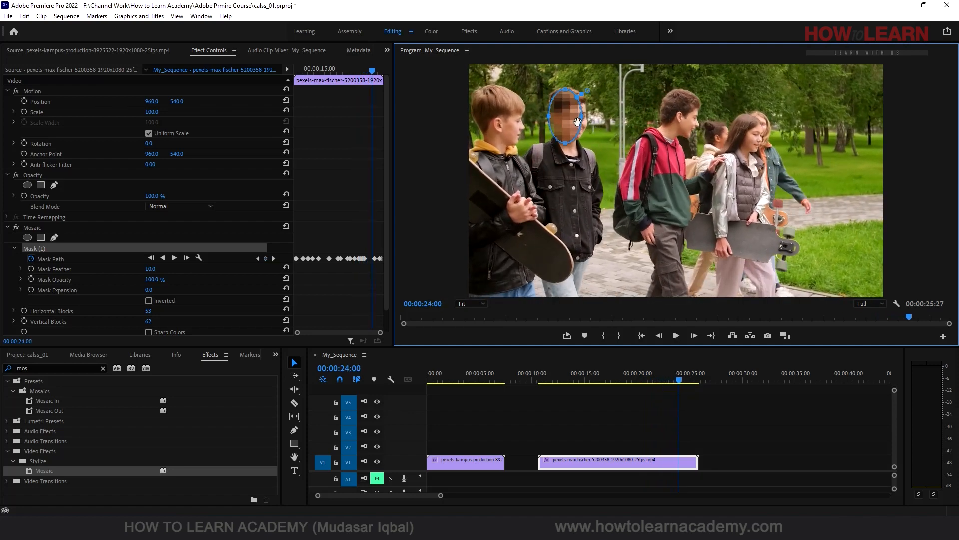
click(675, 374)
click(573, 117)
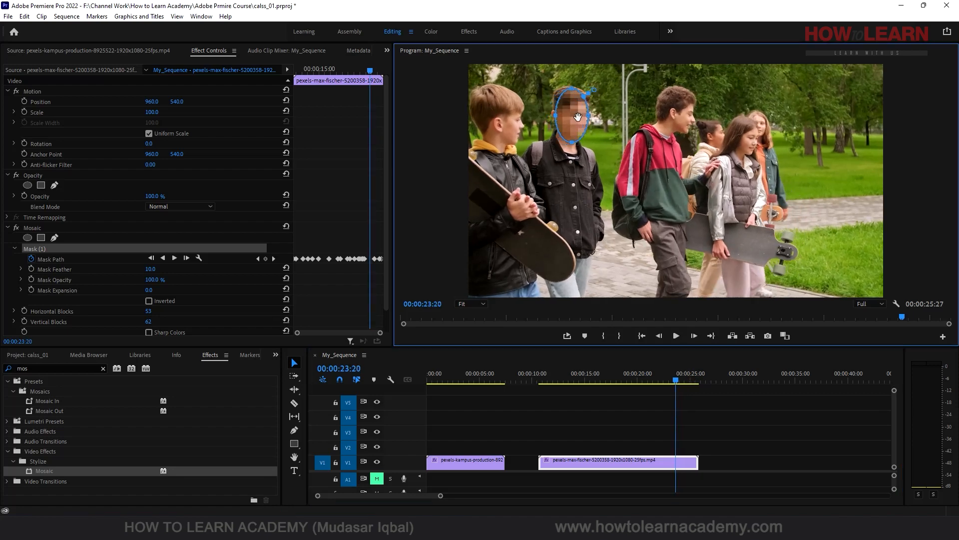
key(space)
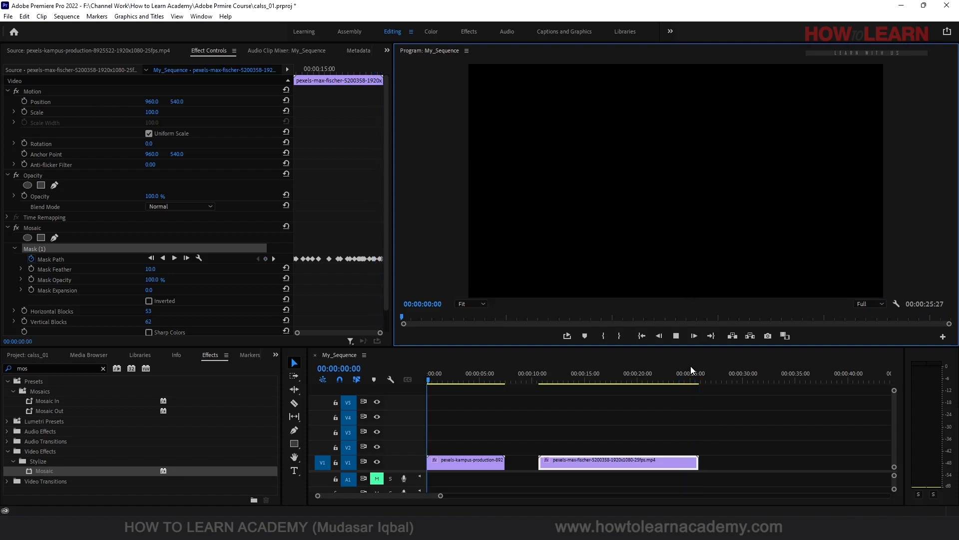
- Play the second clip from 00:00:13:20 to review the mosaic tracking, and stop at 00:00:19:28
drag(692, 380, 572, 391)
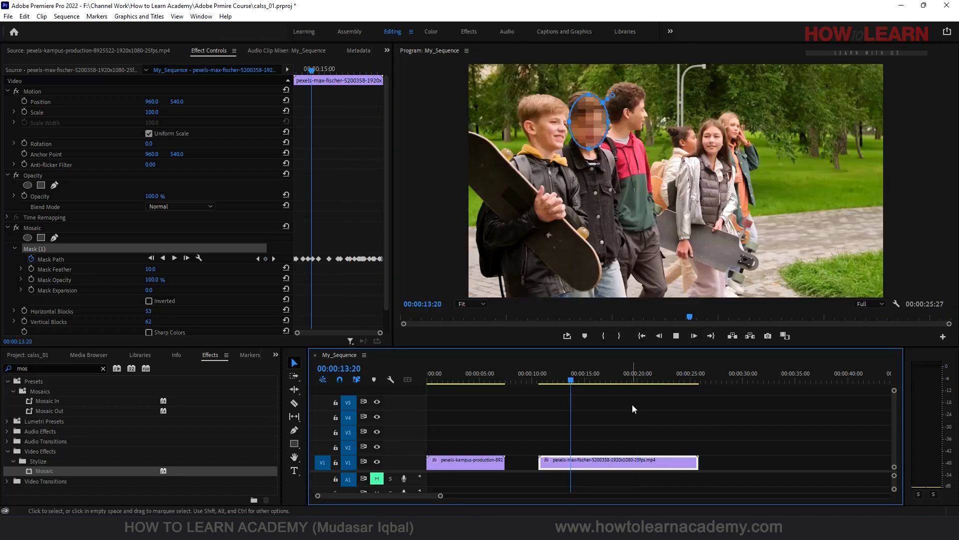
key(space)
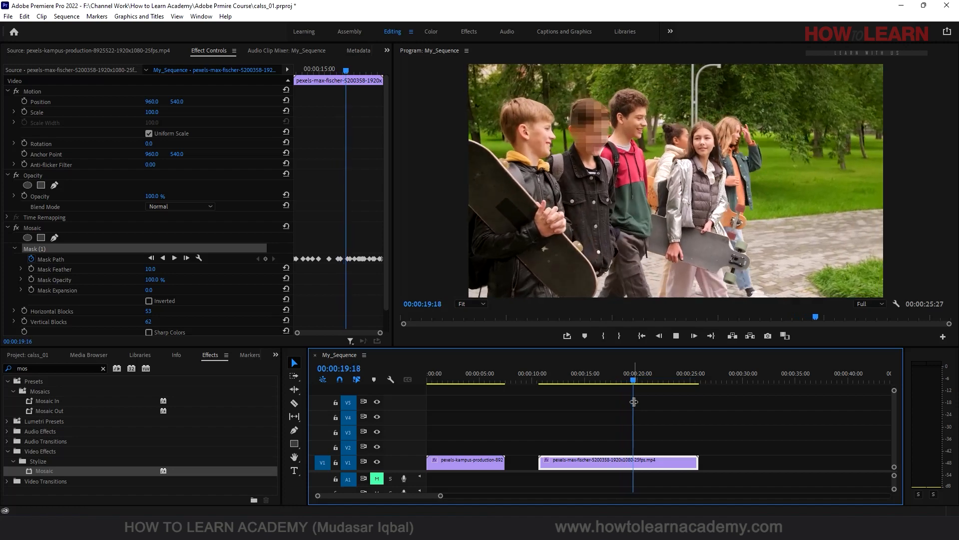
key(space)
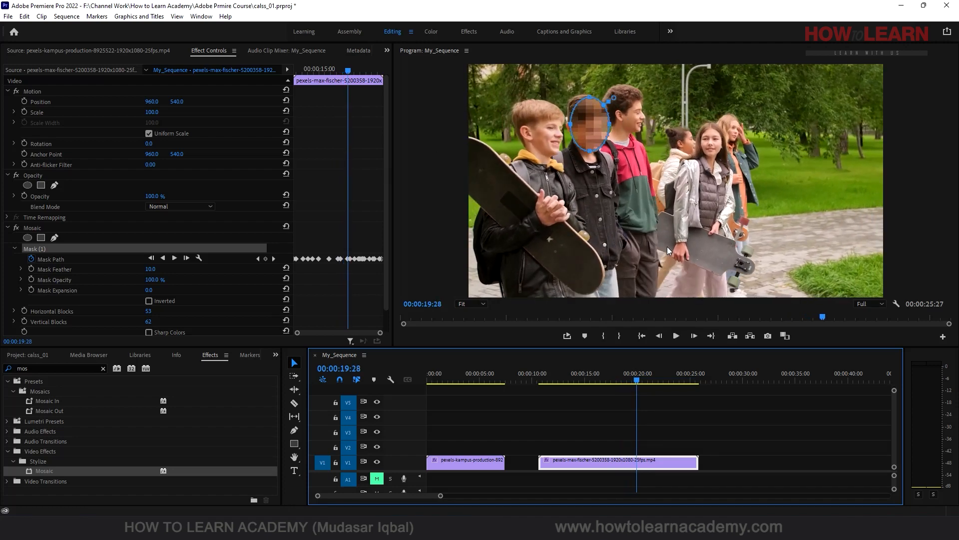